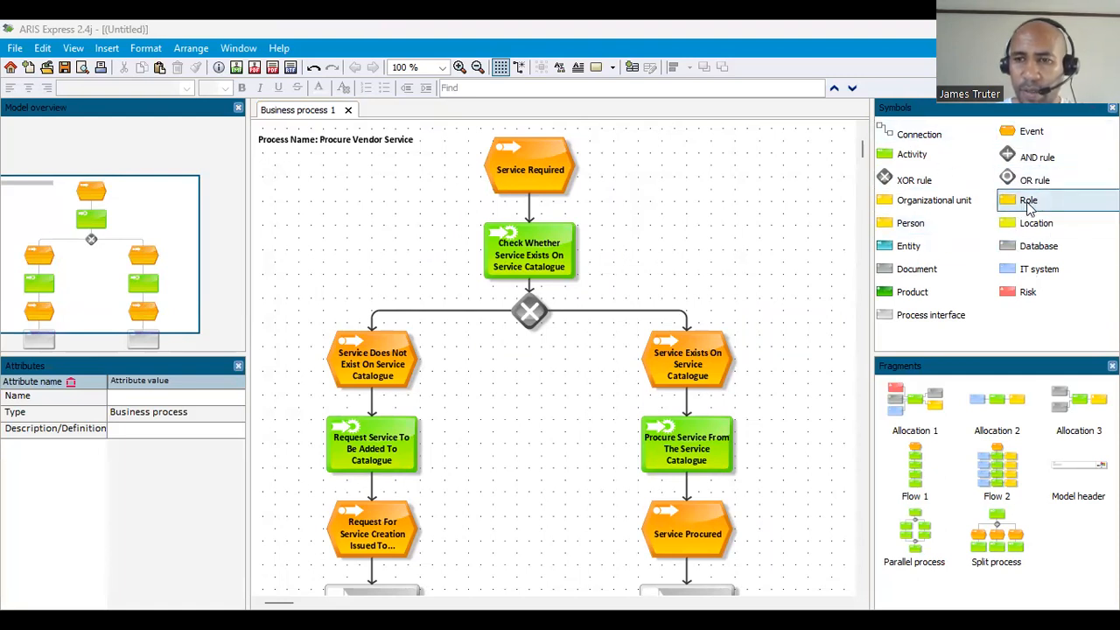
# Step: Place a Role symbol left of the Check Whether Service Exists On Service Catalogue activity and name it Requestor
pyautogui.click(400, 252)
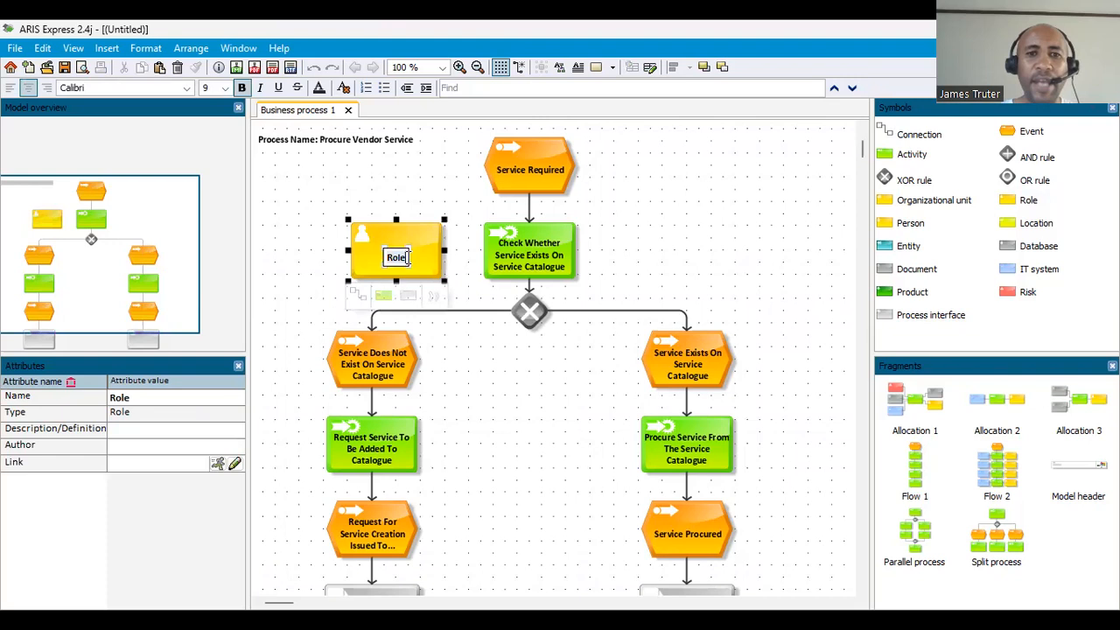
pyautogui.write('Requestor')
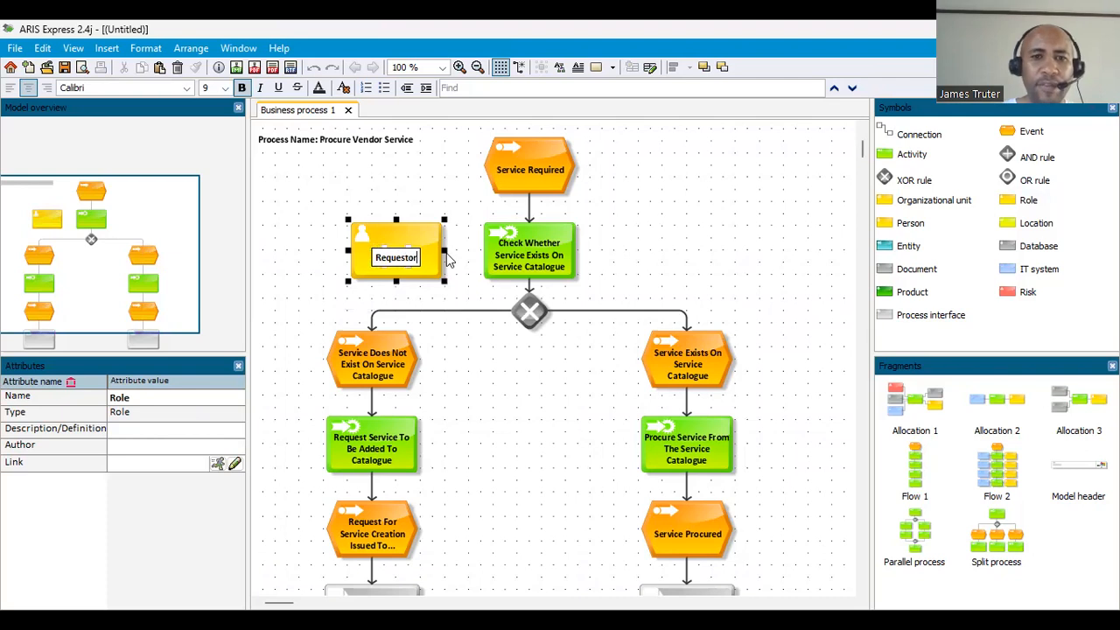
pyautogui.click(448, 259)
pyautogui.click(387, 256)
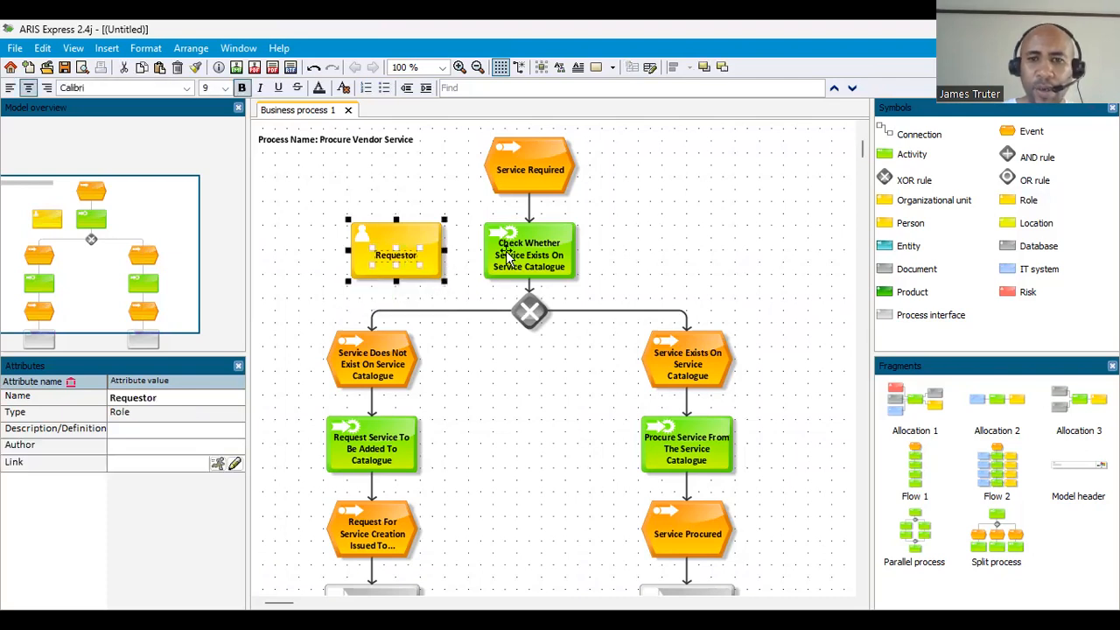
pyautogui.click(459, 205)
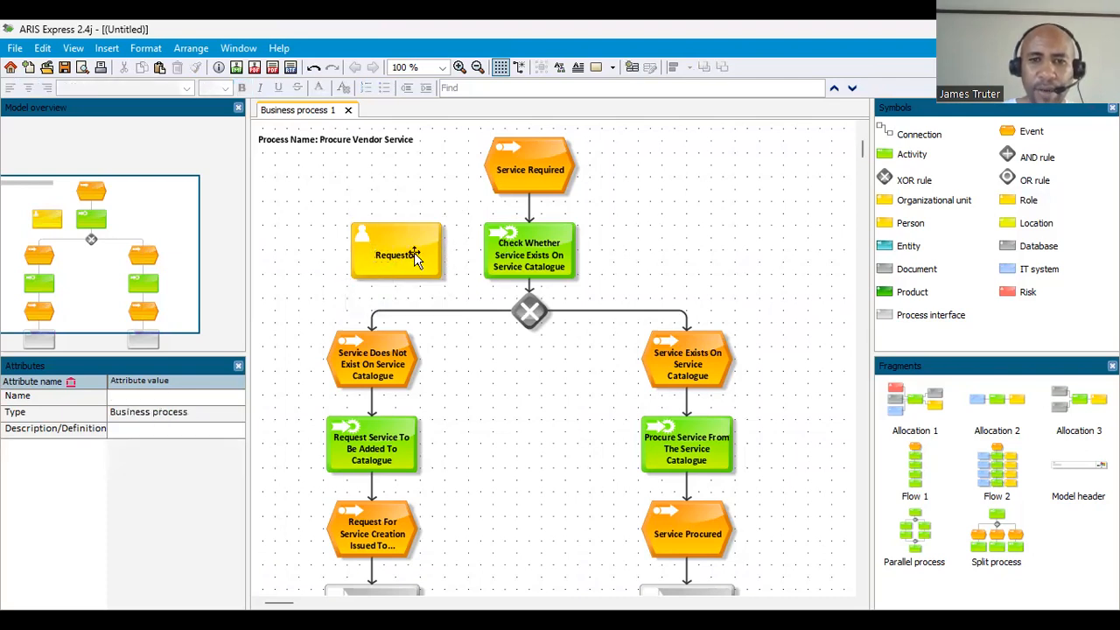
# Step: Connect the Requestor role to the Check Whether Service Exists On Service Catalogue activity
pyautogui.click(415, 256)
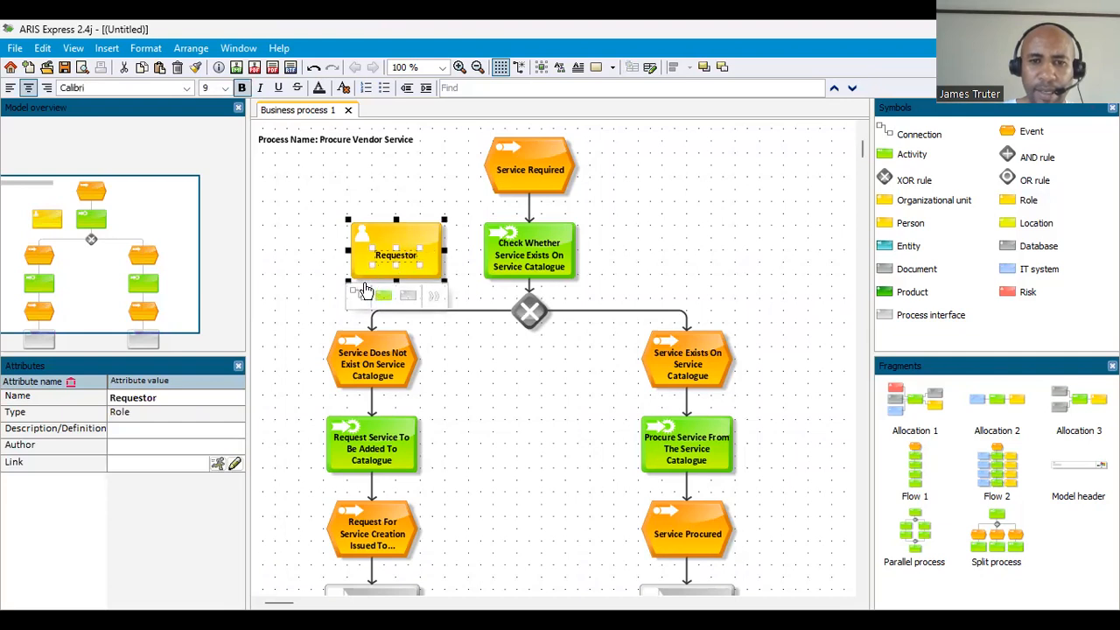
pyautogui.moveTo(358, 296); pyautogui.dragTo(530, 263)
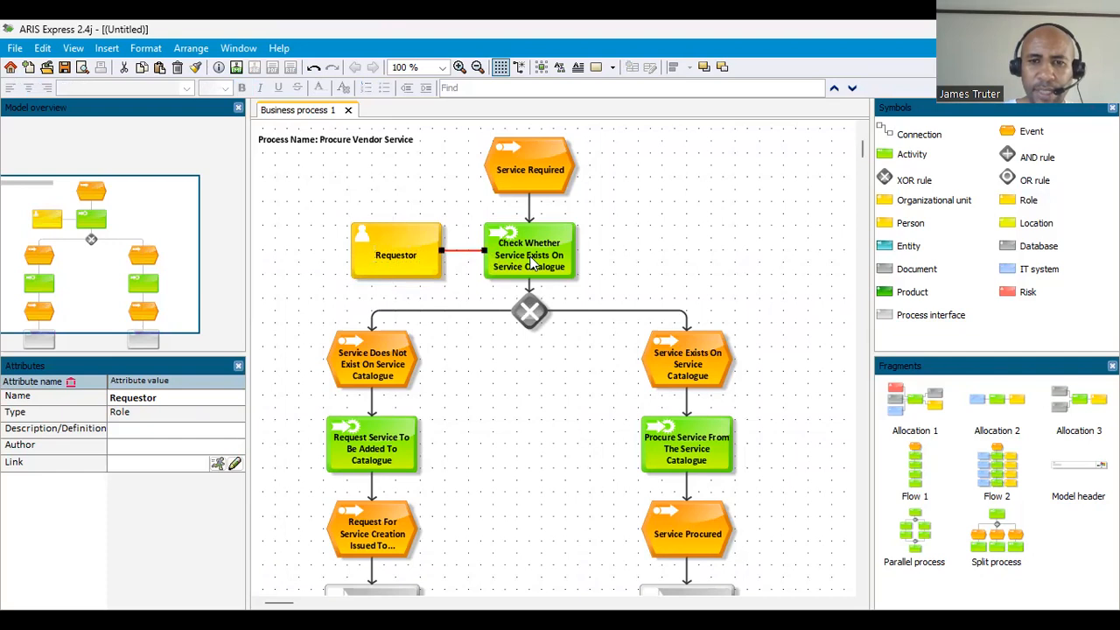
pyautogui.click(715, 259)
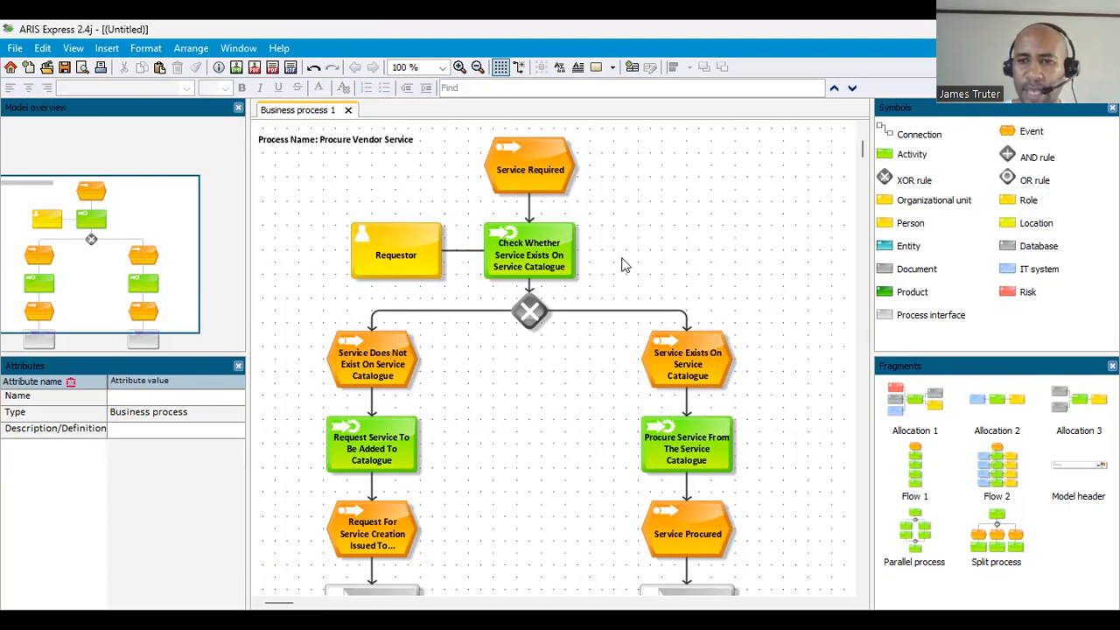
# Step: Place an IT system symbol to the right of the Check Whether Service Exists On Service Catalogue activity
pyautogui.click(938, 273)
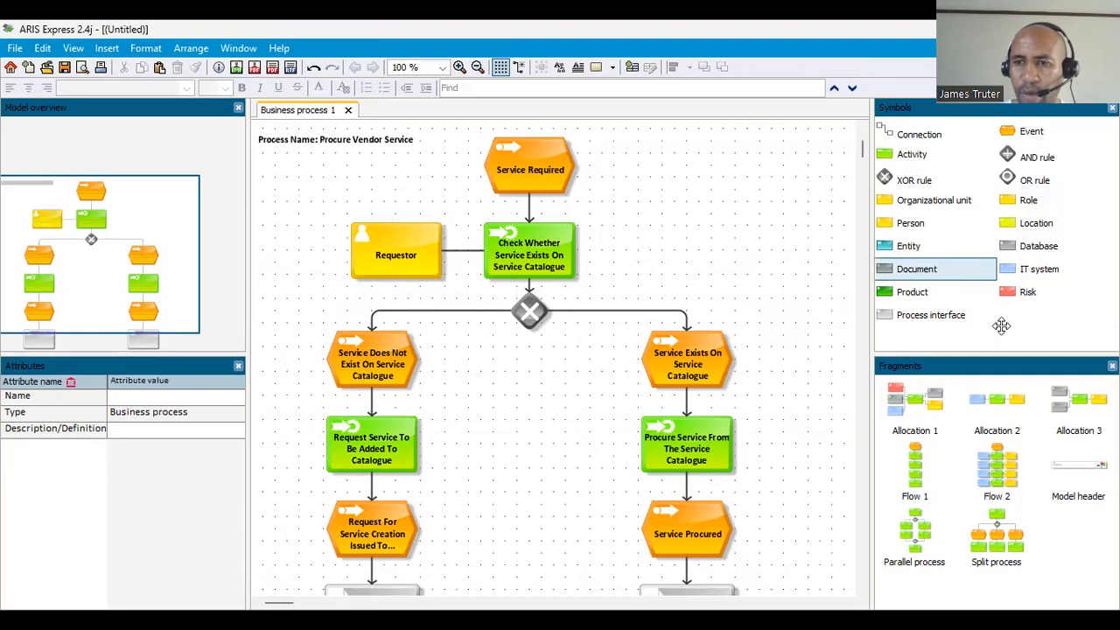
pyautogui.click(1035, 275)
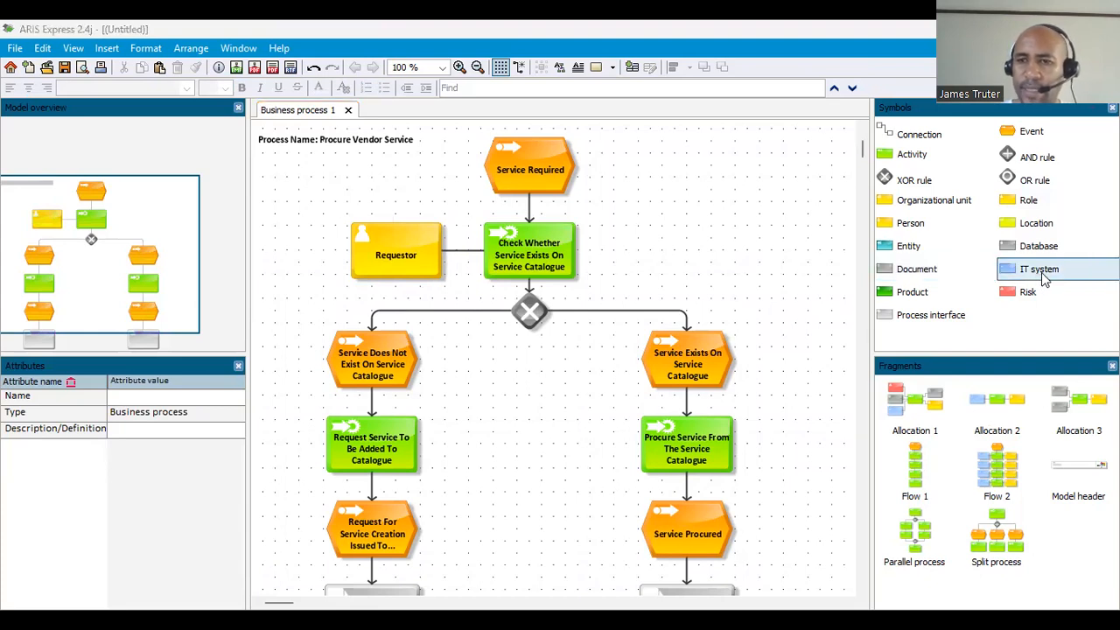
pyautogui.click(637, 249)
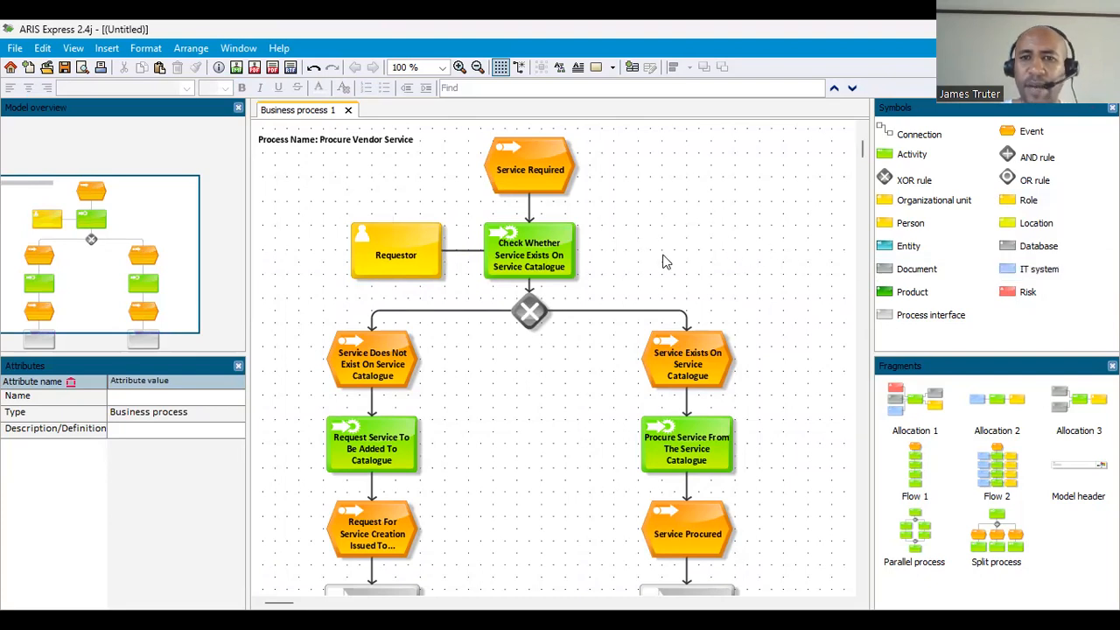
pyautogui.click(662, 254)
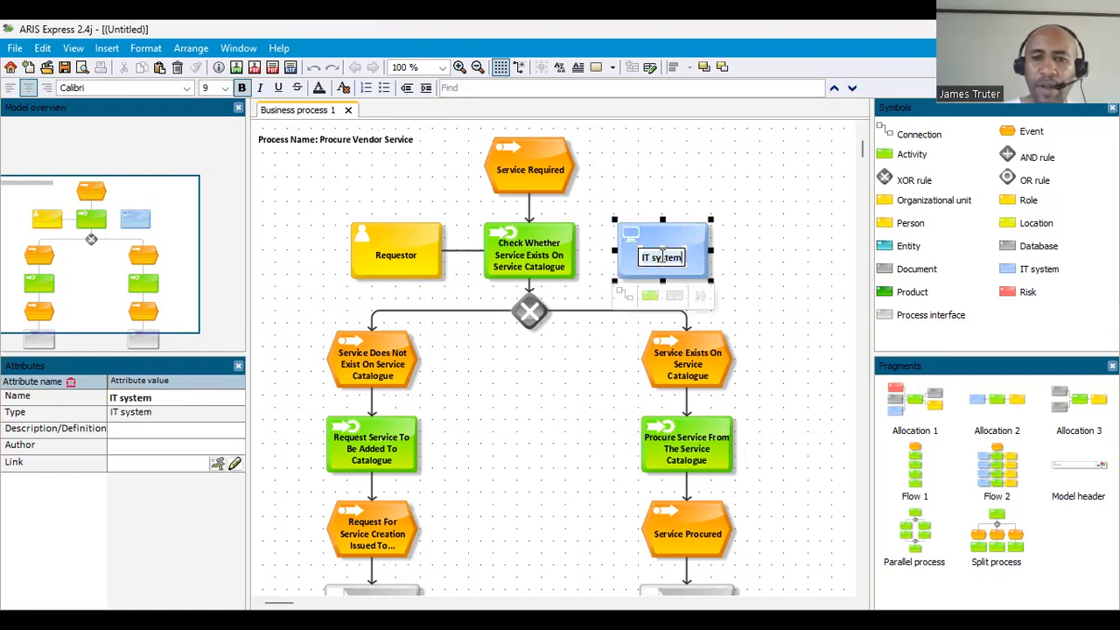
# Step: Name the new IT system symbol Online Service Catalogue
pyautogui.write('S')
pyautogui.press('capslock')
pyautogui.write('e')
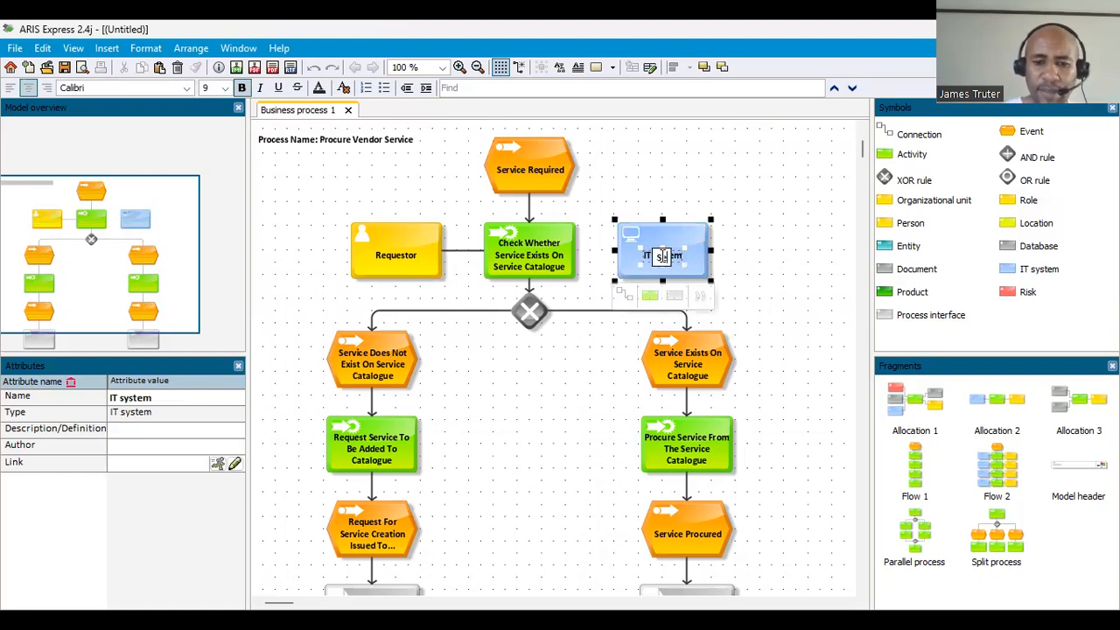
pyautogui.press('BackSpace')
pyautogui.write('Online')
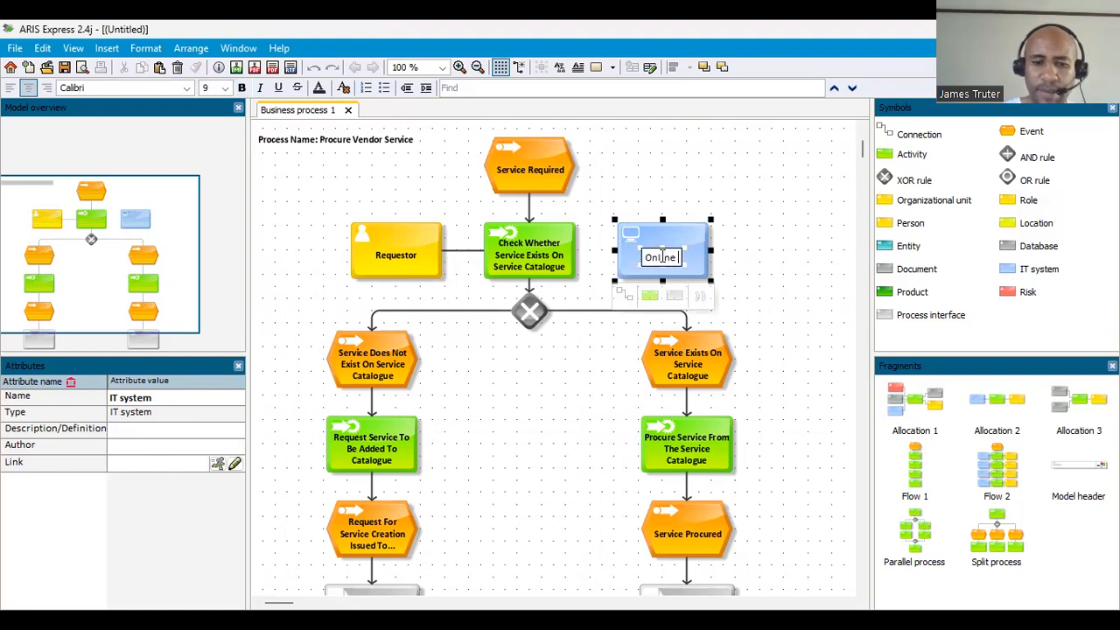
pyautogui.write(' Service')
pyautogui.press('capslock')
pyautogui.write('C')
pyautogui.press('capslock')
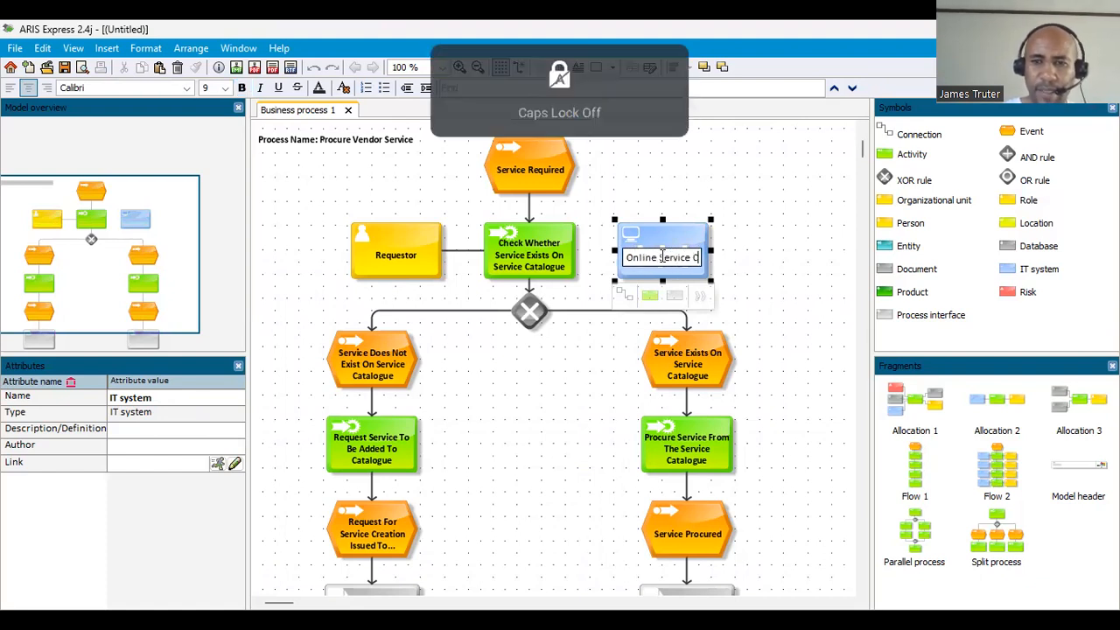
pyautogui.write('atalogue')
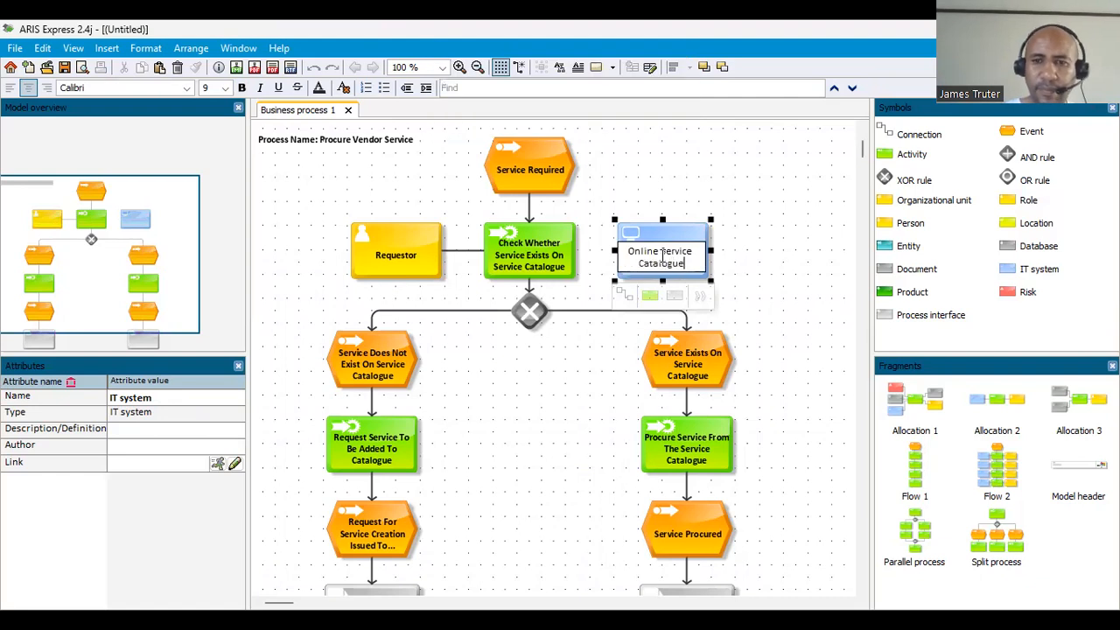
pyautogui.click(767, 235)
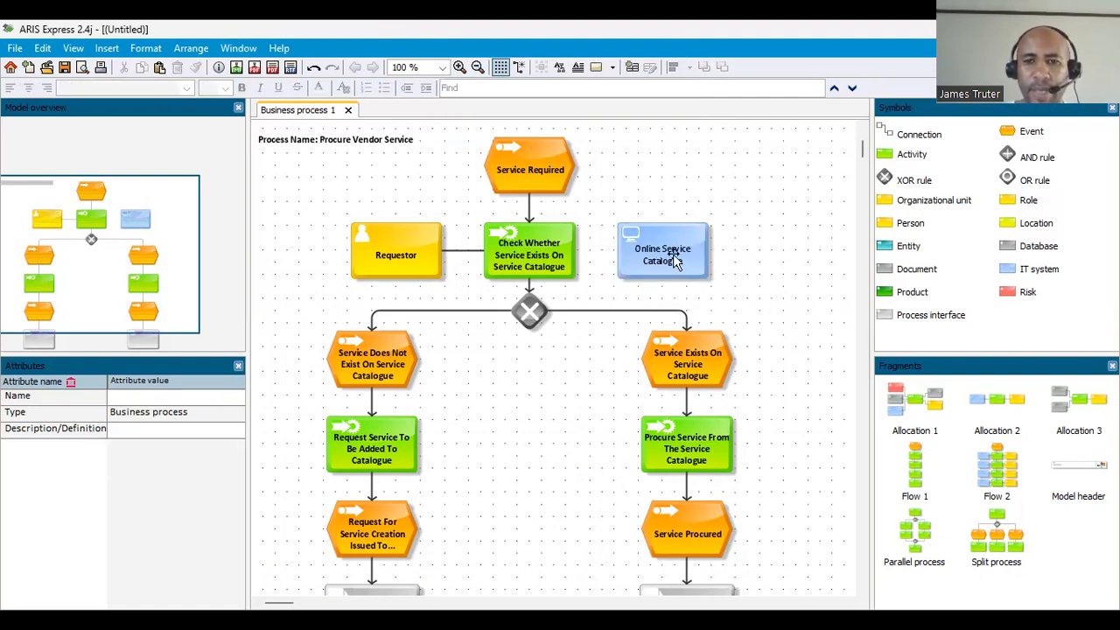
# Step: Connect the Check Whether Service Exists On Service Catalogue activity to the Online Service Catalogue IT system
pyautogui.click(671, 257)
pyautogui.click(747, 253)
pyautogui.click(674, 259)
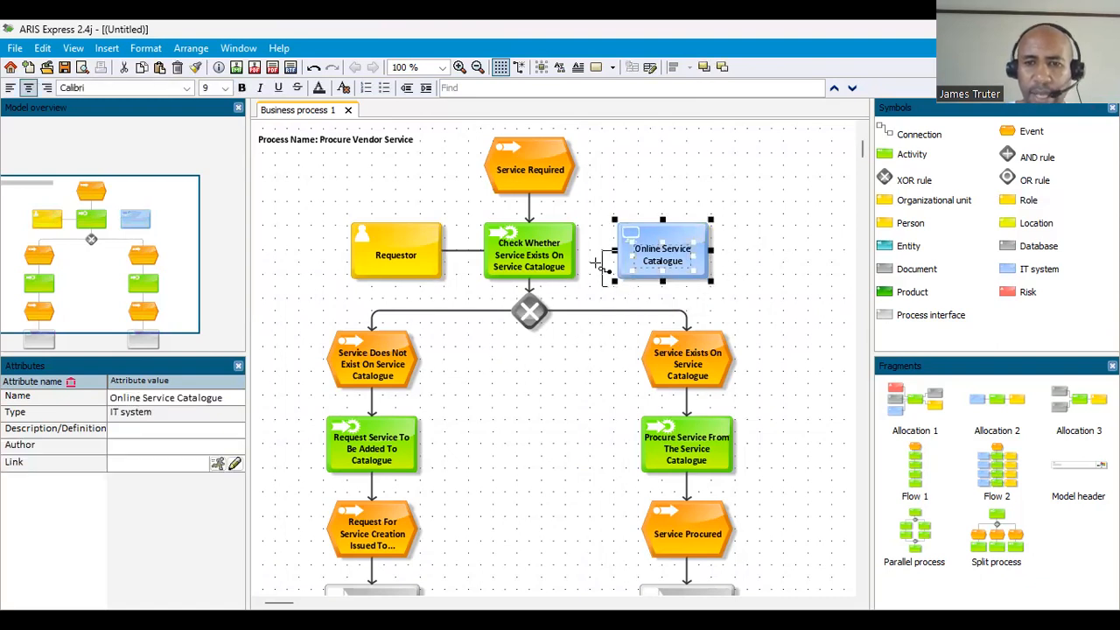
pyautogui.moveTo(574, 253); pyautogui.dragTo(623, 260)
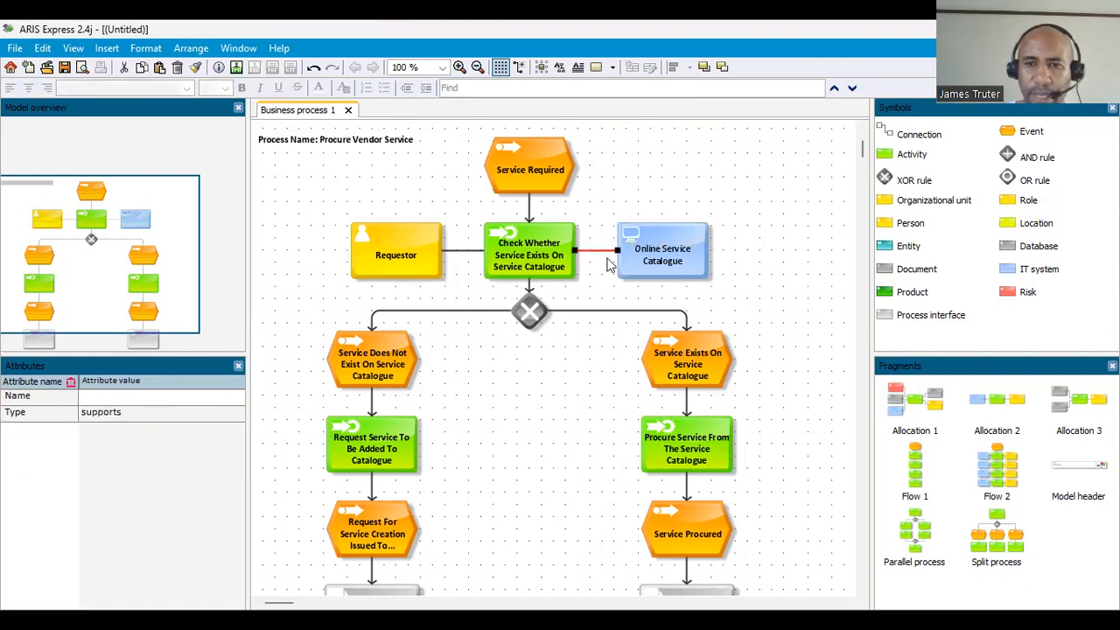
pyautogui.click(758, 246)
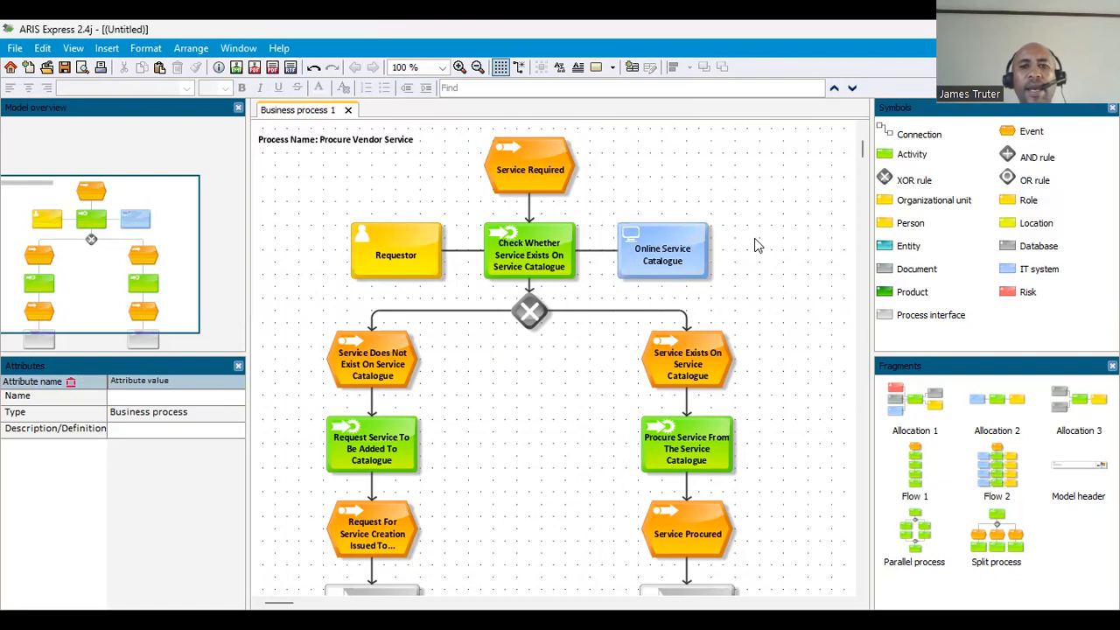
pyautogui.click(422, 263)
pyautogui.click(633, 259)
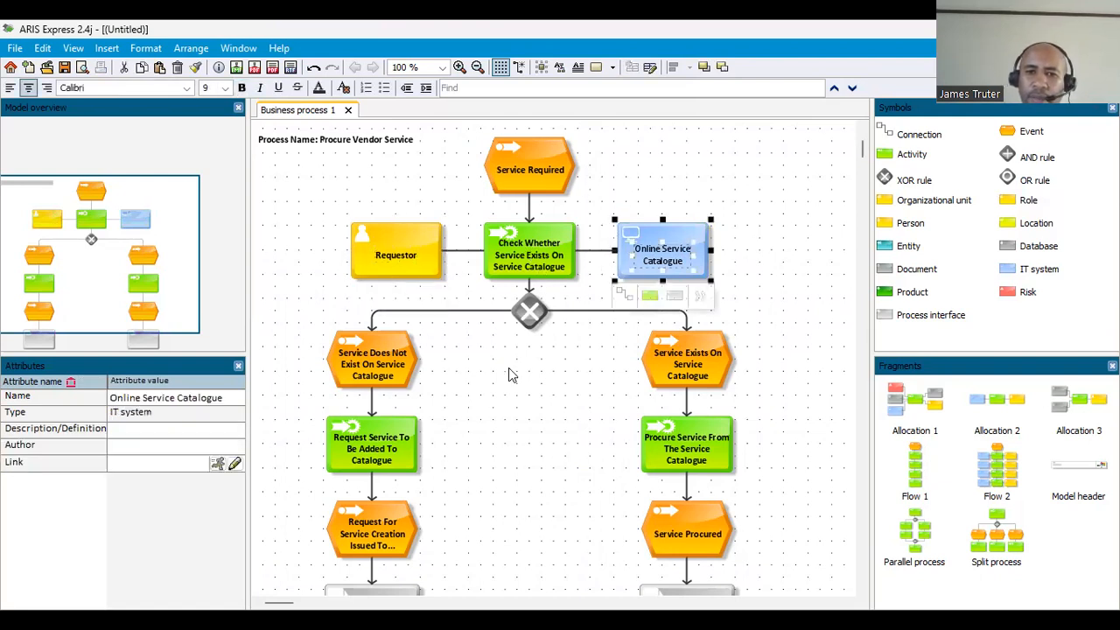
pyautogui.click(404, 446)
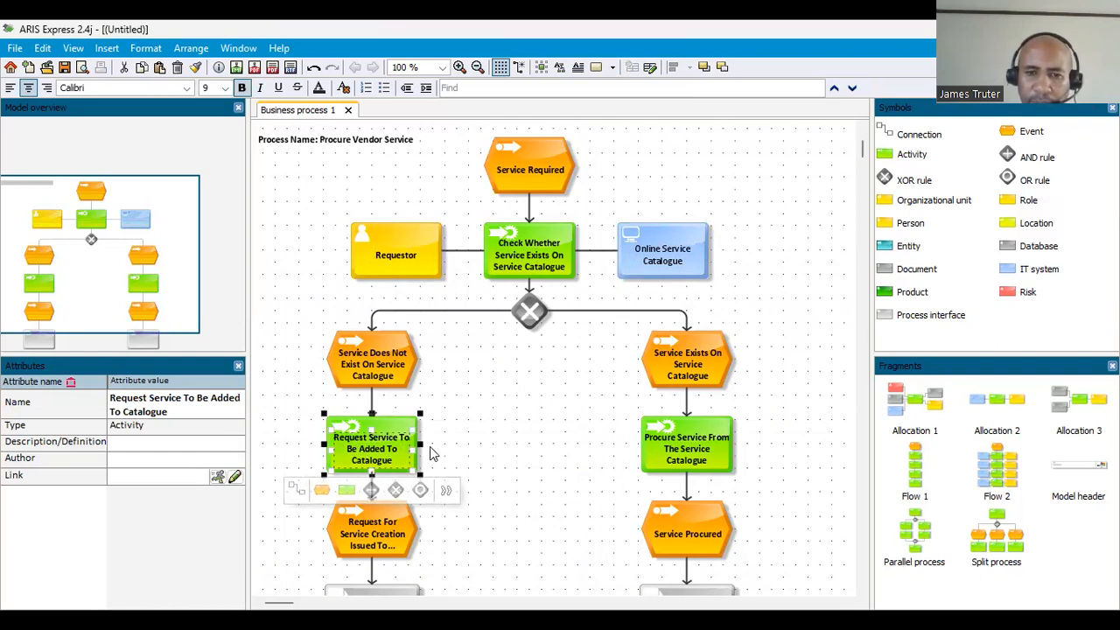
pyautogui.click(551, 392)
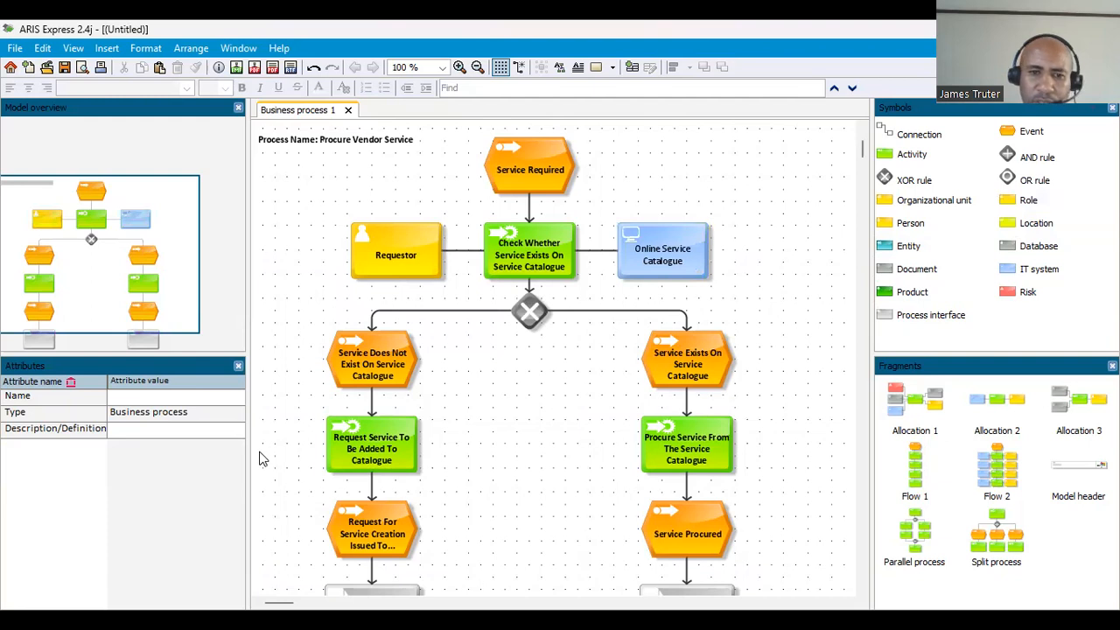
# Step: Place a Role symbol at the Request Service To Be Added To Catalogue activity and shift the connected process flow right to make room
pyautogui.moveTo(291, 436); pyautogui.dragTo(277, 457)
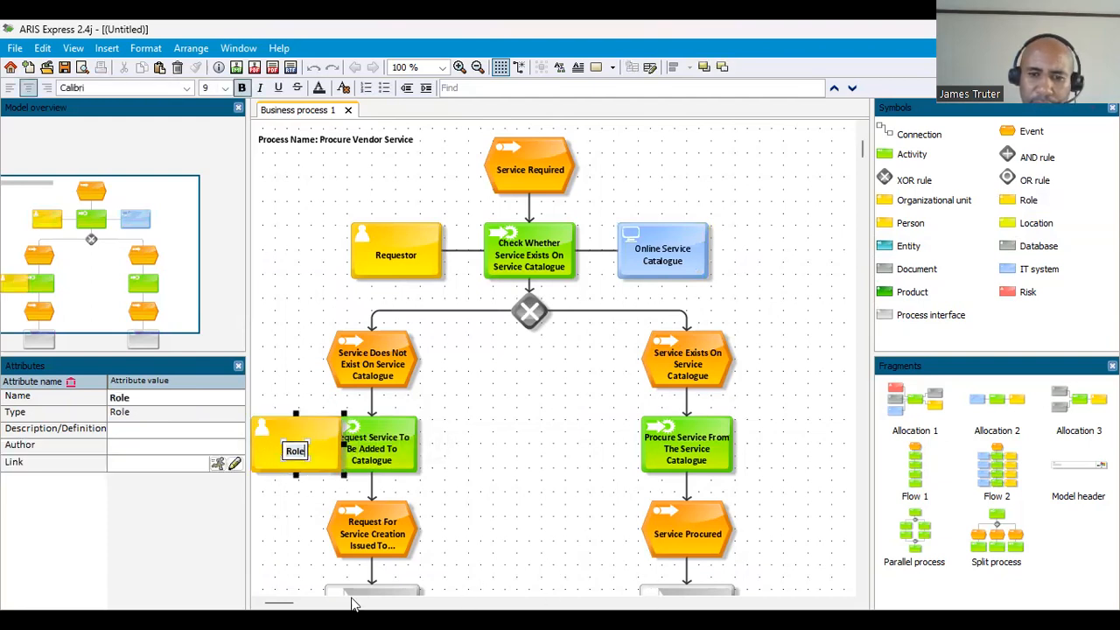
pyautogui.scroll(-2, 301, 510)
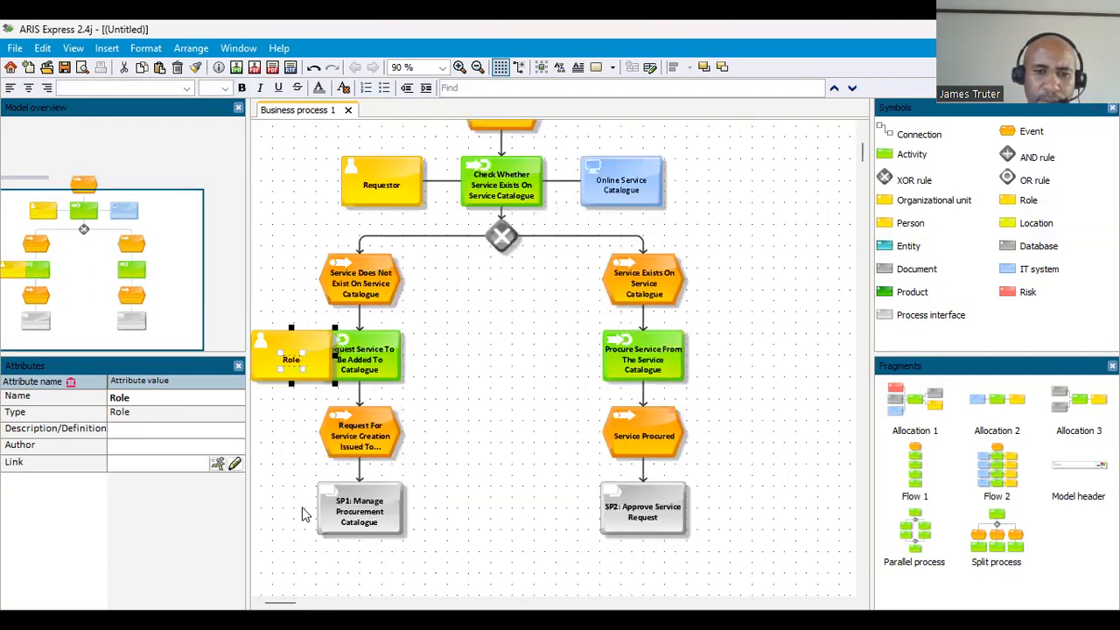
pyautogui.click(434, 396)
pyautogui.scroll(-2, 482, 353)
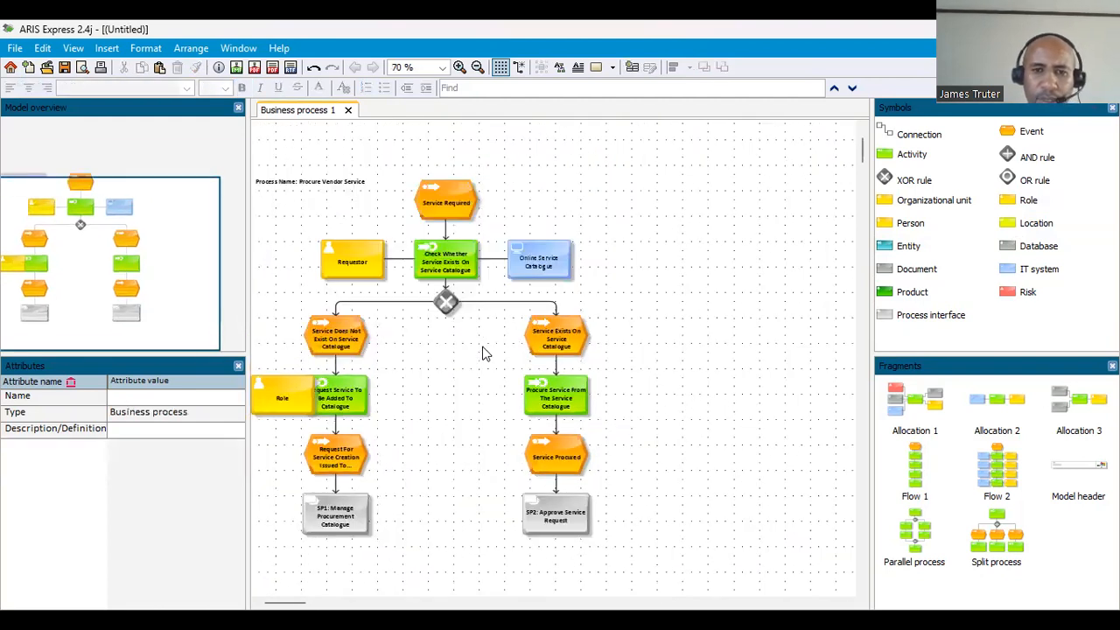
pyautogui.moveTo(354, 538); pyautogui.dragTo(282, 558)
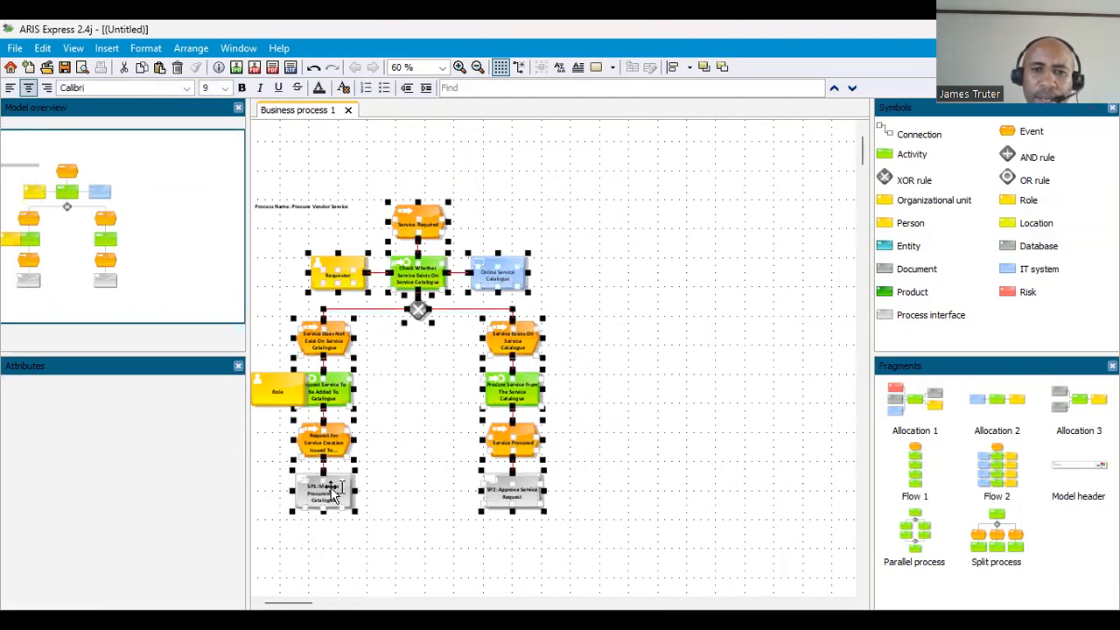
pyautogui.moveTo(434, 277); pyautogui.dragTo(535, 278)
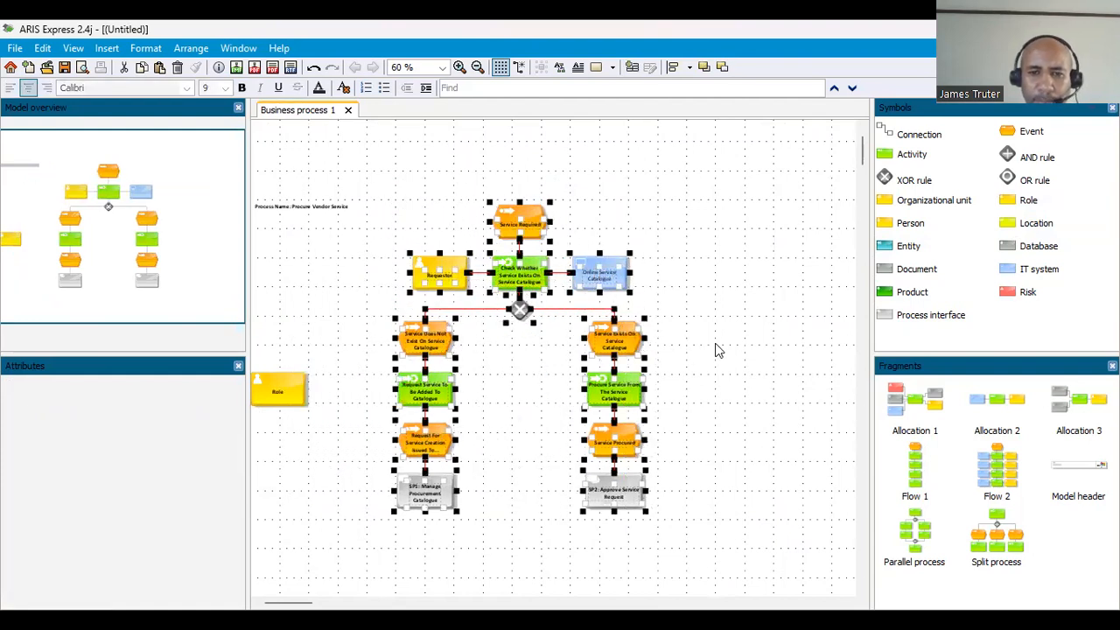
pyautogui.click(320, 419)
# Step: Move the Role symbol closer to the Request Service To Be Added To Catalogue activity and place an IT system symbol on the activity's right
pyautogui.scroll(3, 306, 417)
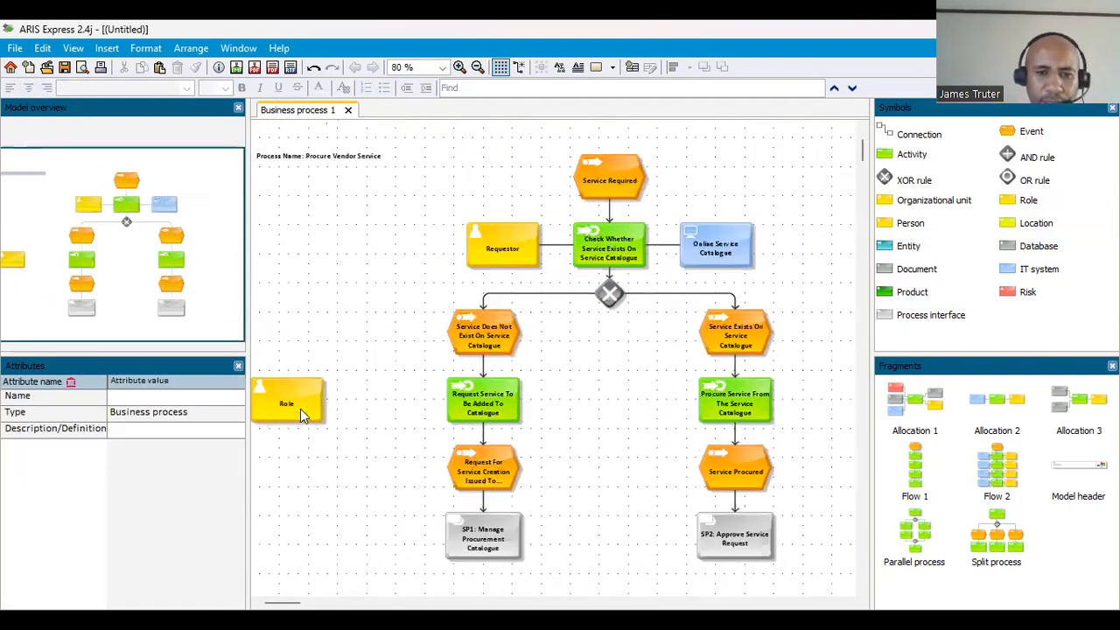
pyautogui.click(312, 415)
pyautogui.moveTo(349, 413); pyautogui.dragTo(416, 411)
pyautogui.click(644, 406)
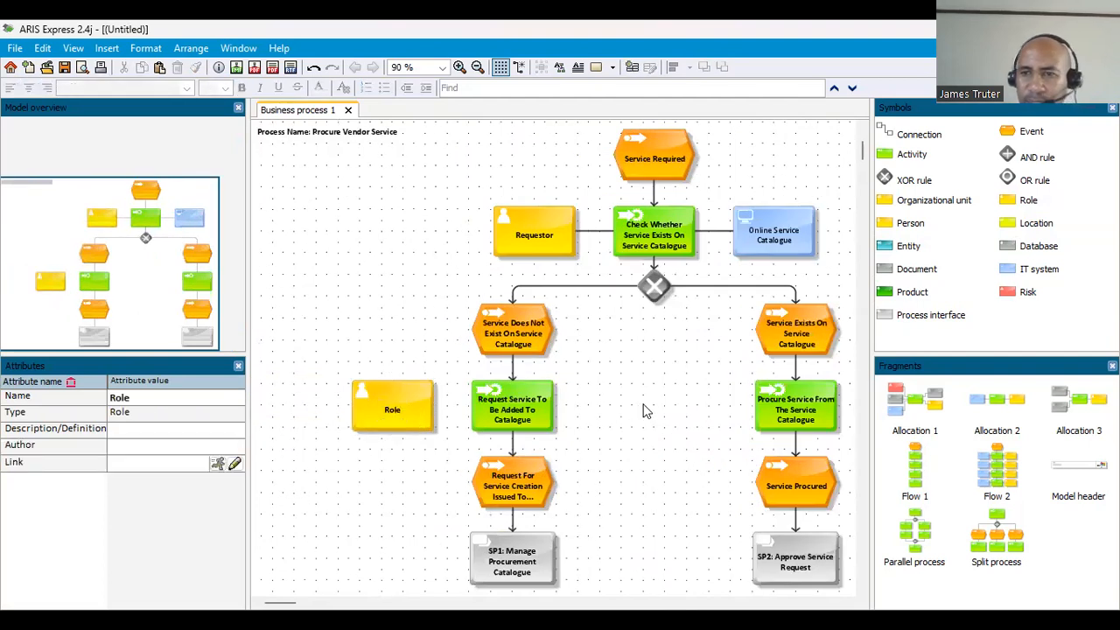
pyautogui.click(1012, 277)
pyautogui.click(617, 414)
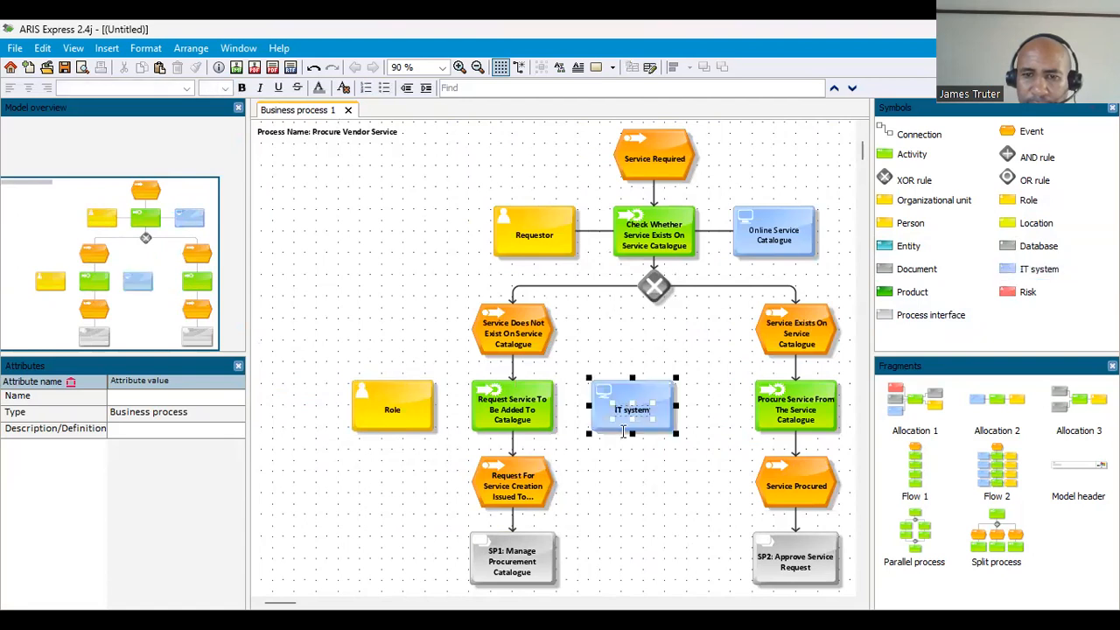
# Step: Rename the Role symbol beside the Request Service To Be Added To Catalogue activity as Requestor
pyautogui.click(388, 411)
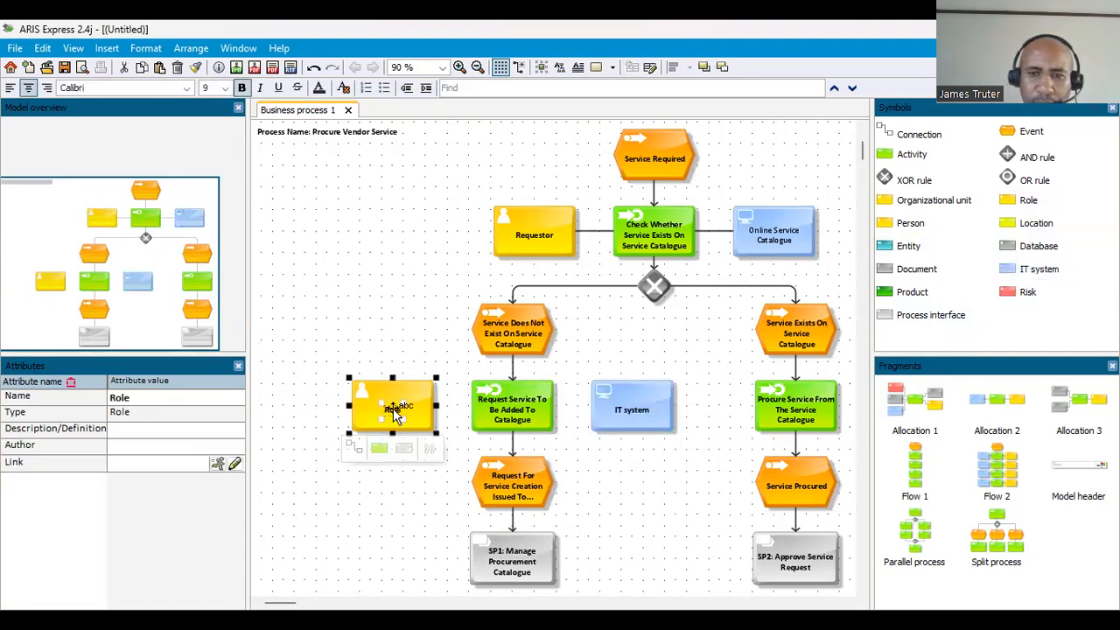
pyautogui.click(393, 409)
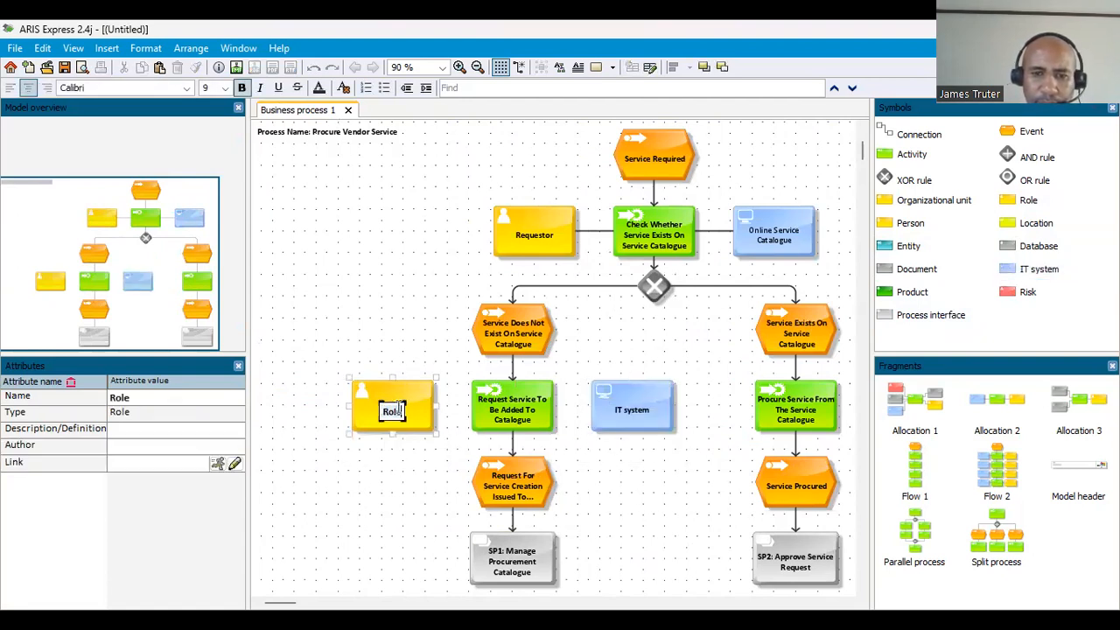
pyautogui.write('Requestor')
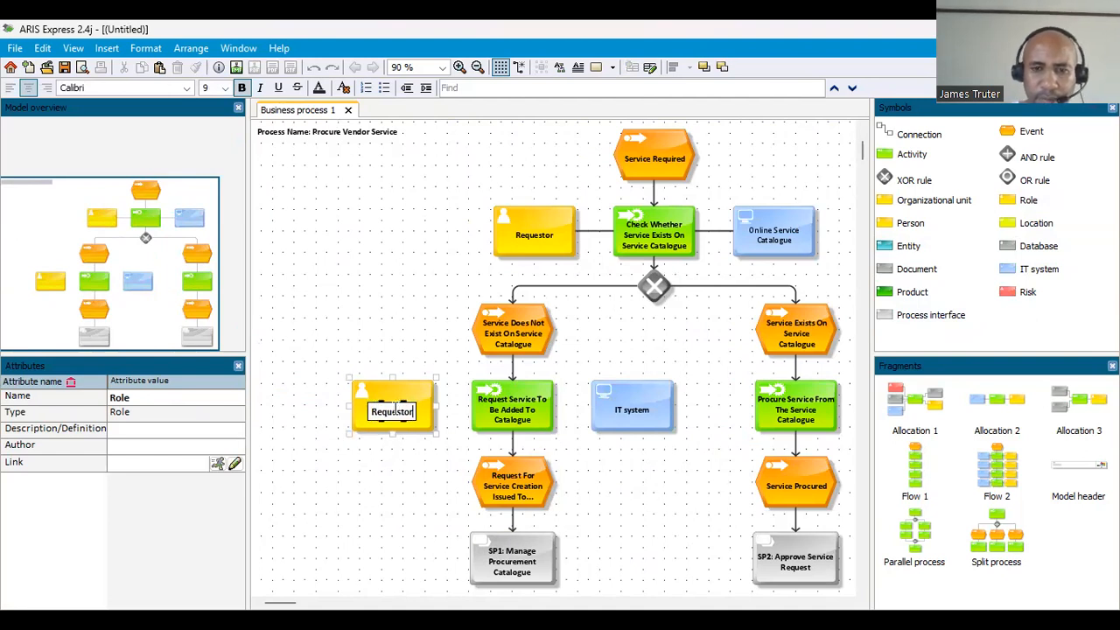
# Step: Rename the IT system symbol beside the Request Service To Be Added To Catalogue activity as Online Service Catalogue
pyautogui.click(637, 410)
pyautogui.click(637, 411)
pyautogui.write('Online')
pyautogui.press('capslock')
pyautogui.write('Service Catalogue')
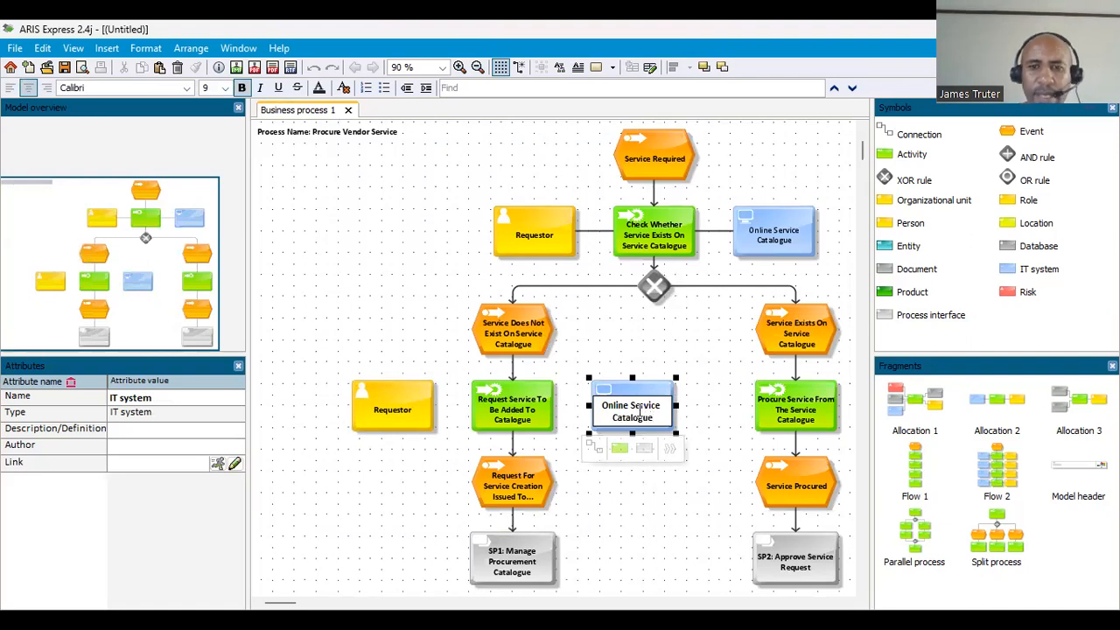
pyautogui.click(647, 352)
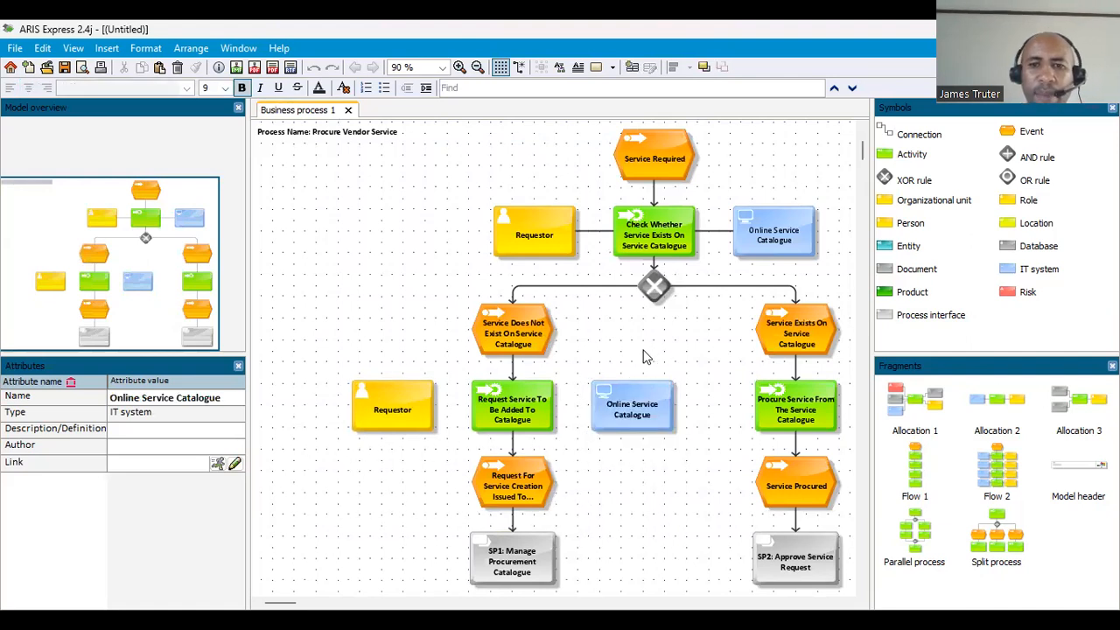
# Step: Connect the Requestor role and the Online Service Catalogue IT system to the Request Service To Be Added To Catalogue activity
pyautogui.click(426, 419)
pyautogui.moveTo(437, 406); pyautogui.dragTo(488, 409)
pyautogui.click(603, 411)
pyautogui.moveTo(600, 451); pyautogui.dragTo(547, 409)
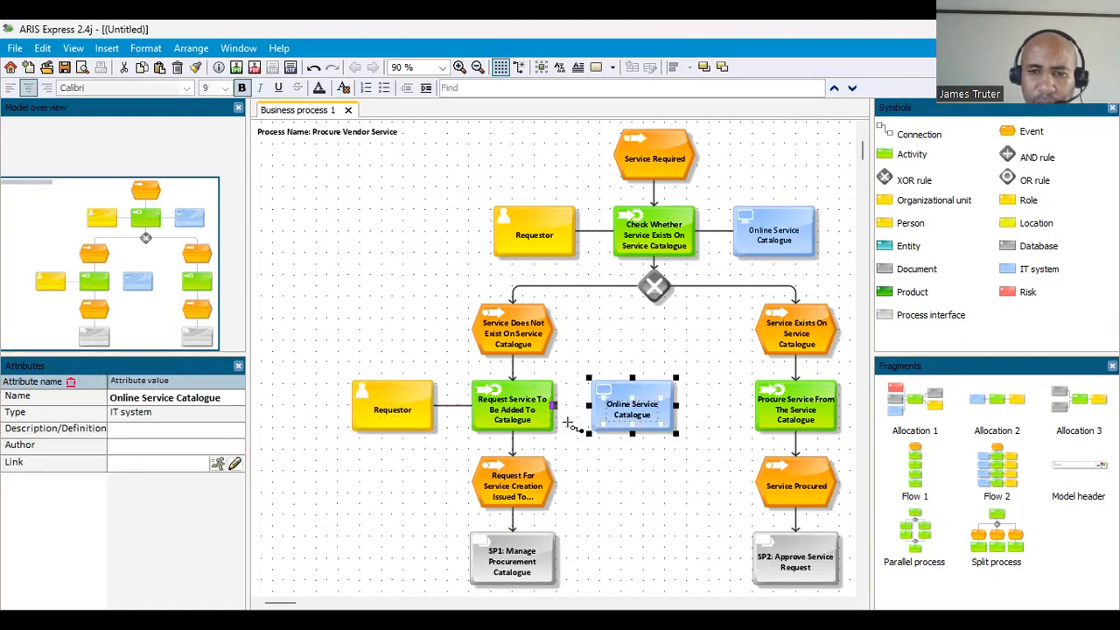
pyautogui.click(624, 455)
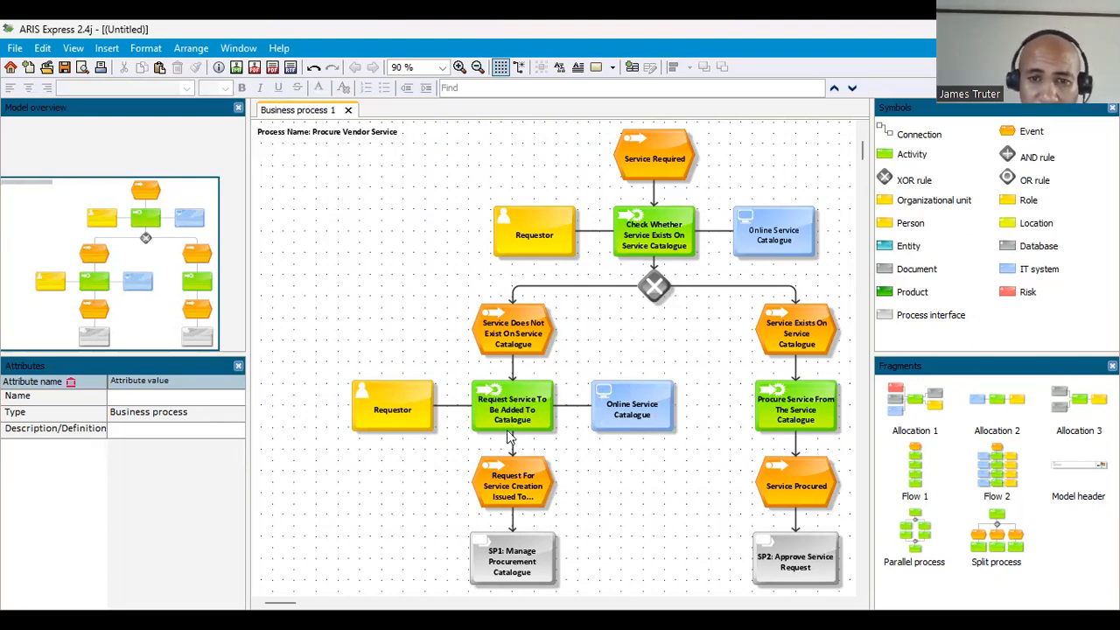
# Step: Shorten the name of the Request Service To Be Added To Catalogue activity to Request Service To Be Added
pyautogui.scroll(3, 519, 408)
pyautogui.scroll(2, 517, 440)
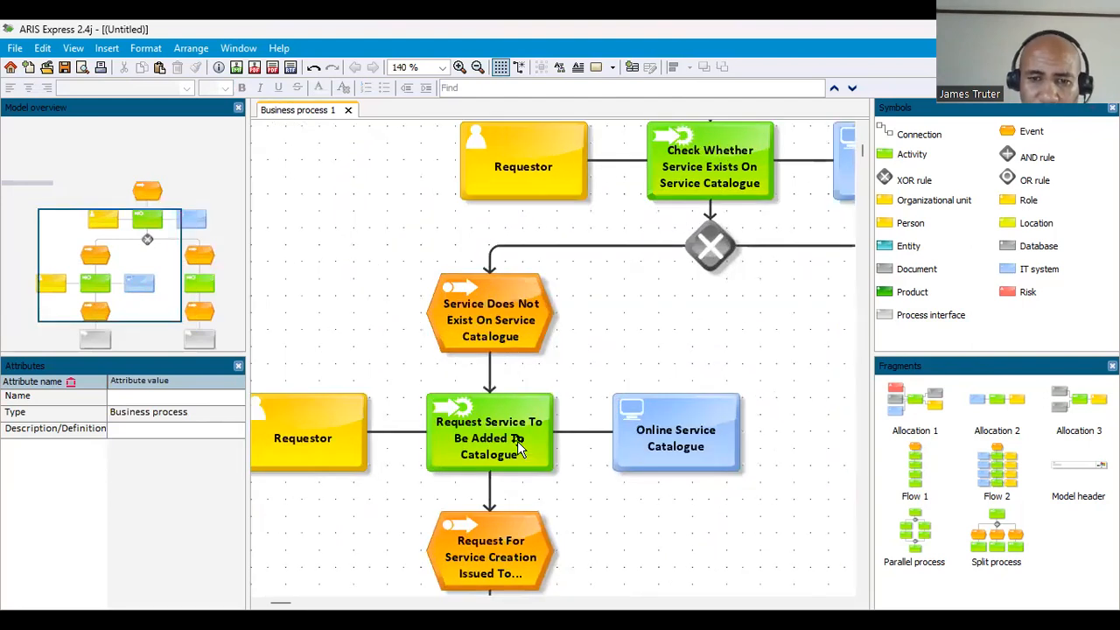
pyautogui.click(516, 440)
pyautogui.doubleClick(517, 446)
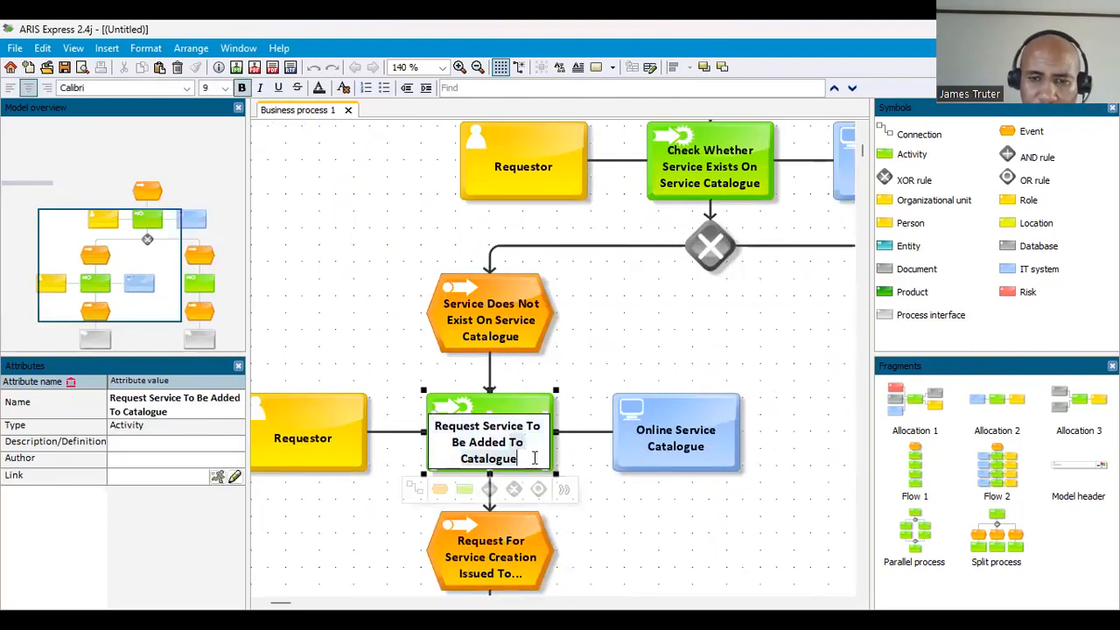
pyautogui.press('Escape')
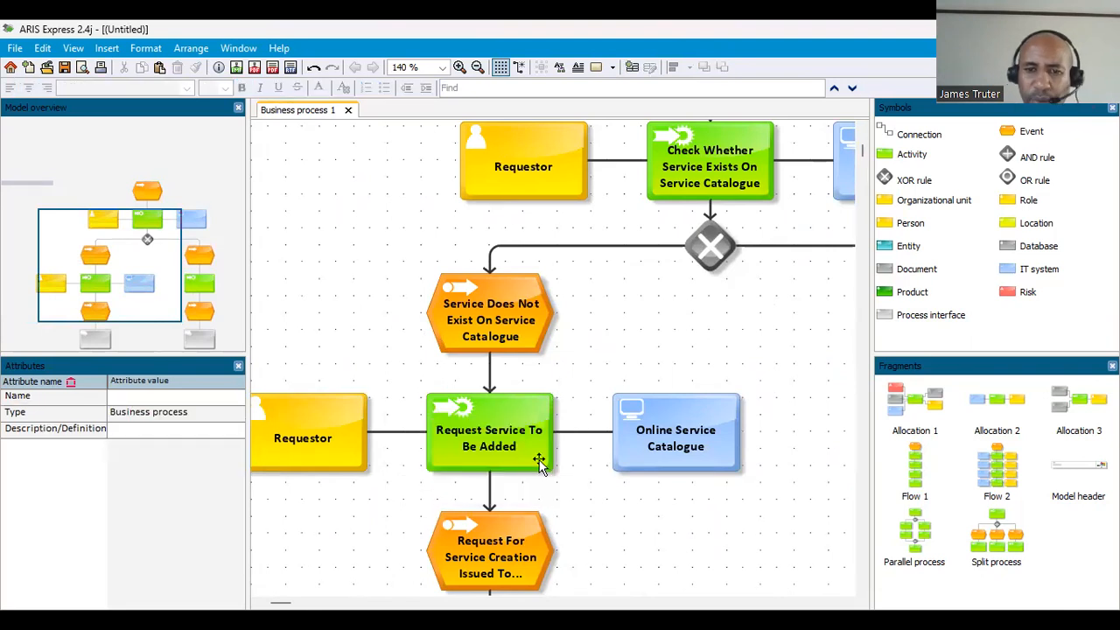
# Step: Shorten the name of the Check Whether Service Exists On Service Catalogue activity to Check Whether Service Exists
pyautogui.scroll(3, 537, 457)
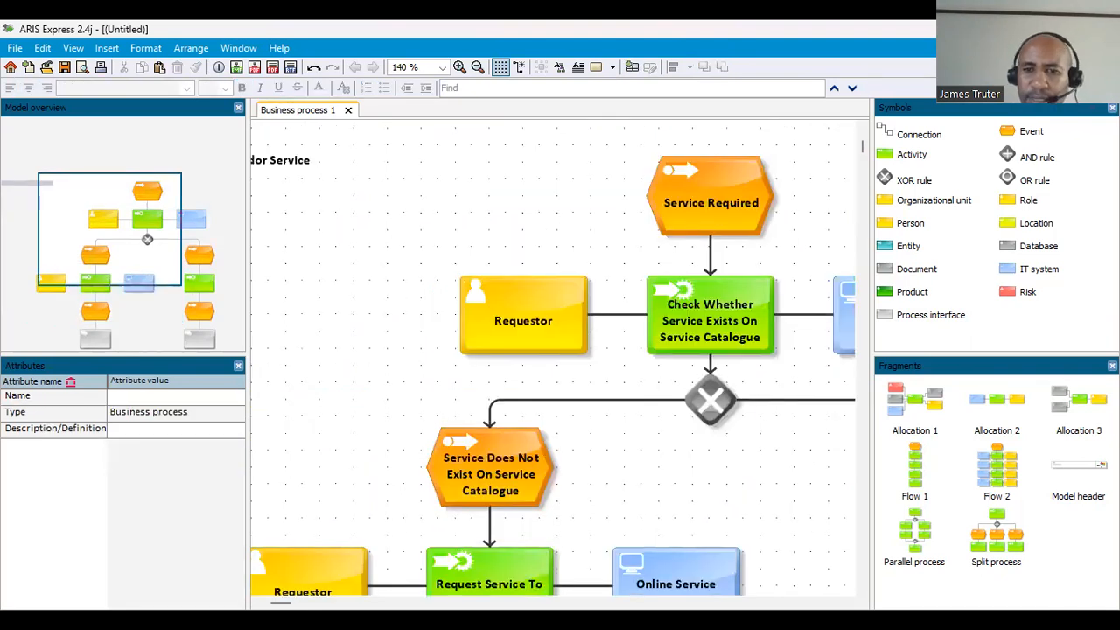
pyautogui.moveTo(280, 603); pyautogui.dragTo(287, 602)
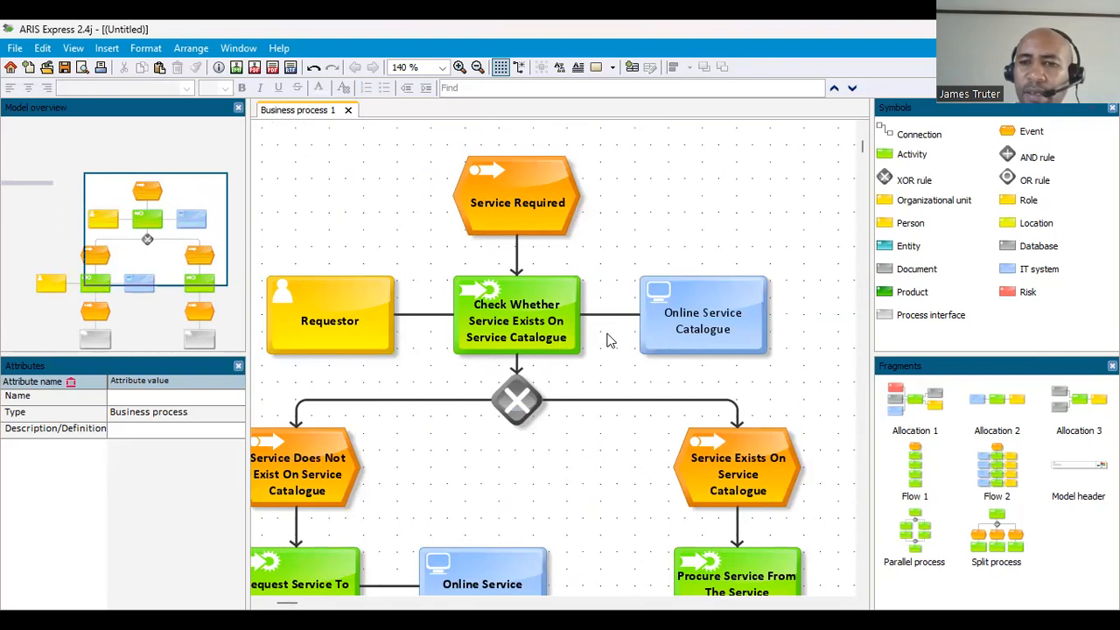
pyautogui.click(701, 285)
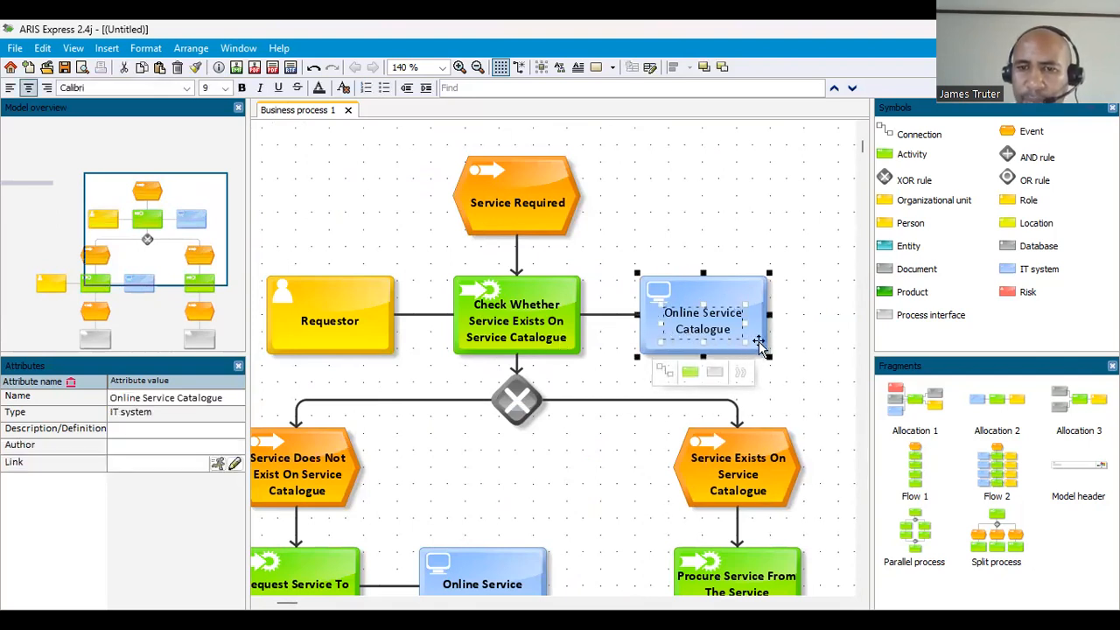
pyautogui.click(542, 340)
pyautogui.click(540, 326)
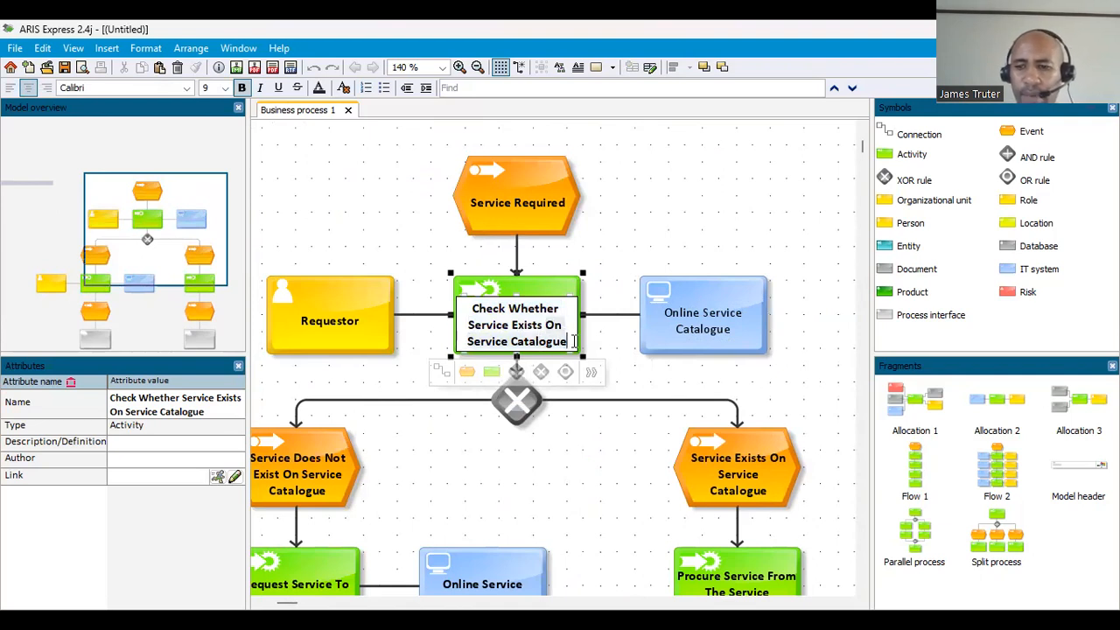
pyautogui.hotkey('ctrl', 'BackSpace')
pyautogui.hotkey('ctrl', 'BackSpace')
pyautogui.hotkey('ctrl', 'BackSpace')
pyautogui.click(667, 234)
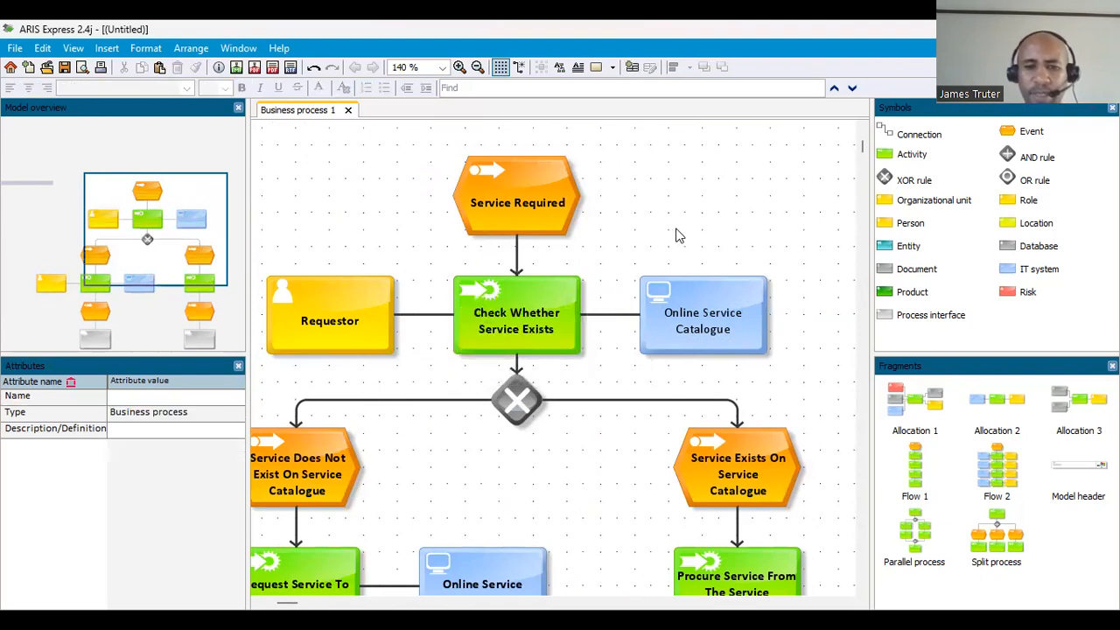
# Step: Move the Requestor role and Online Service Catalogue IT system of the Request Service To Be Added activity up beside the Service Does Not Exist event
pyautogui.scroll(-3, 679, 229)
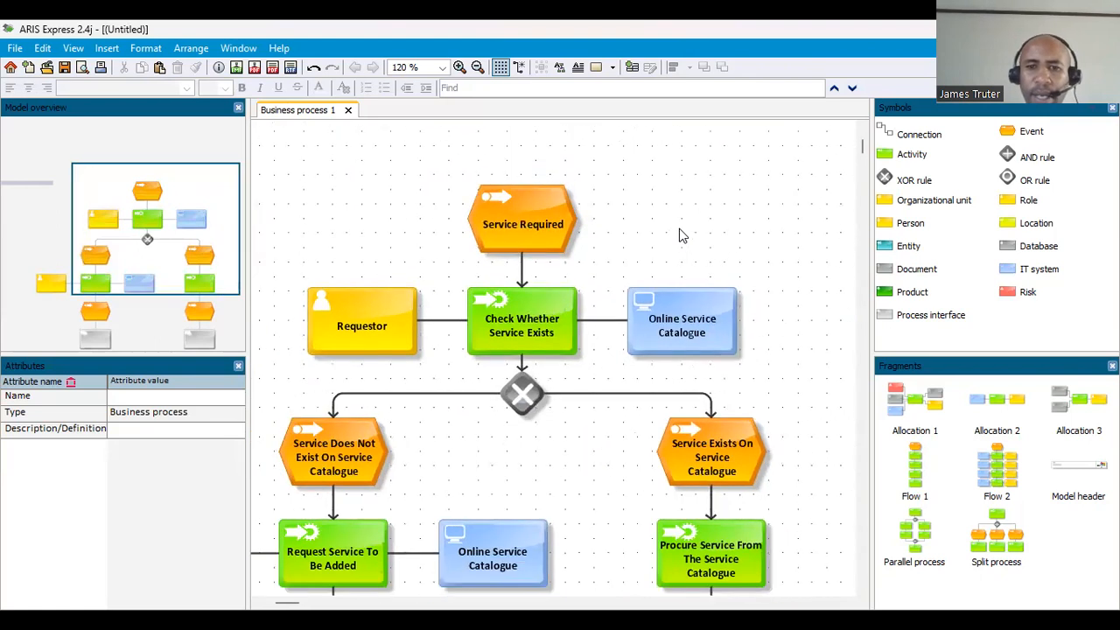
pyautogui.scroll(-1, 681, 235)
pyautogui.scroll(-3, 598, 482)
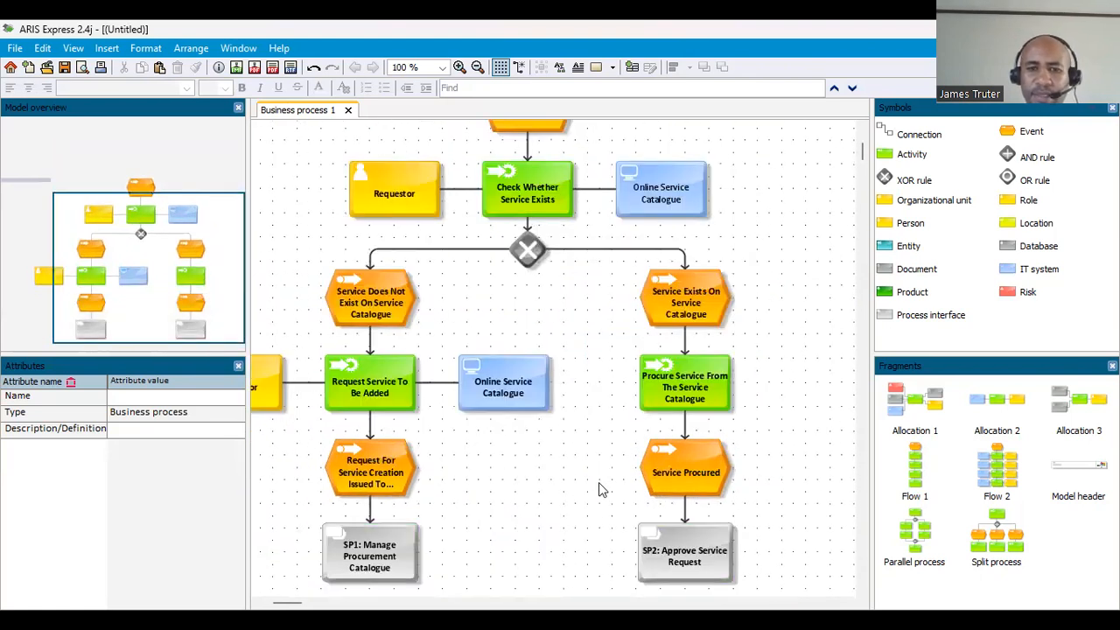
pyautogui.scroll(-1, 450, 527)
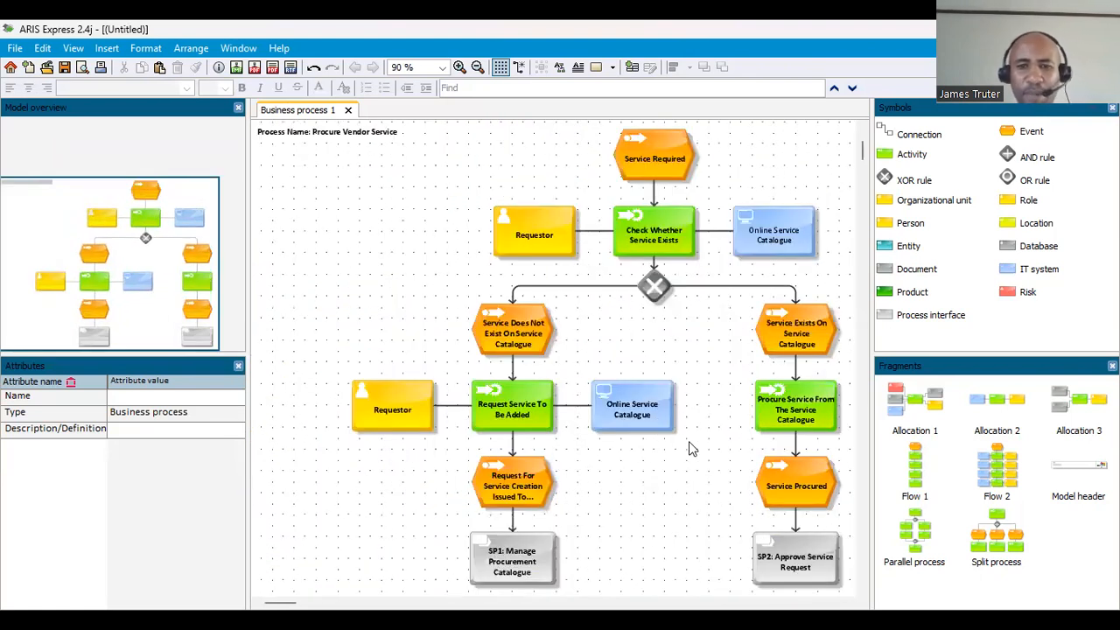
pyautogui.moveTo(404, 398); pyautogui.dragTo(416, 344)
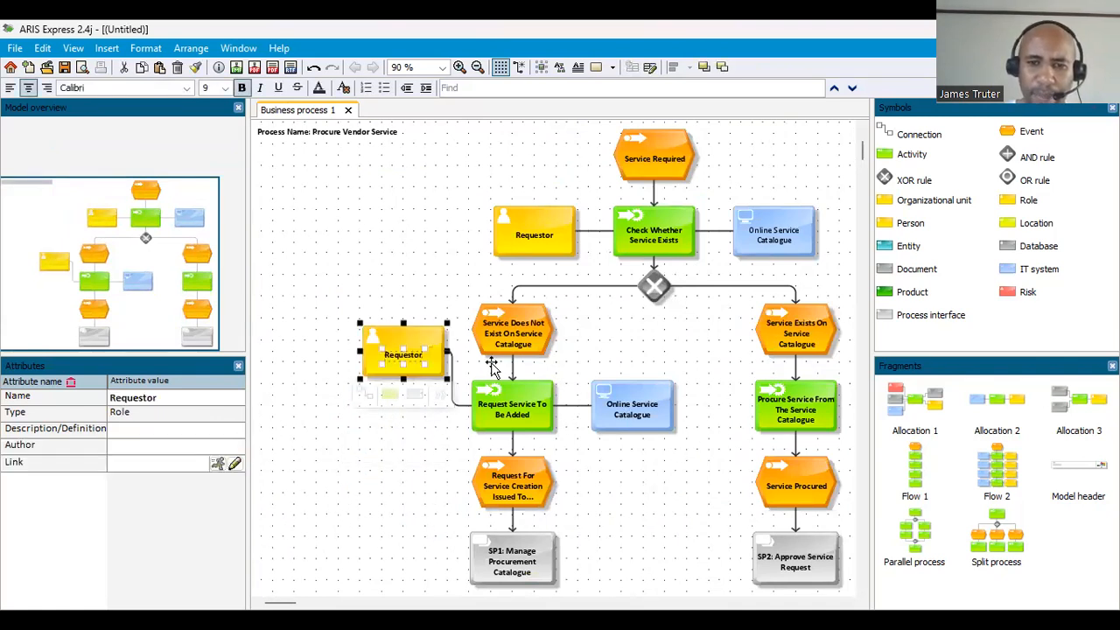
pyautogui.moveTo(643, 411); pyautogui.dragTo(625, 353)
pyautogui.moveTo(619, 348); pyautogui.dragTo(656, 351)
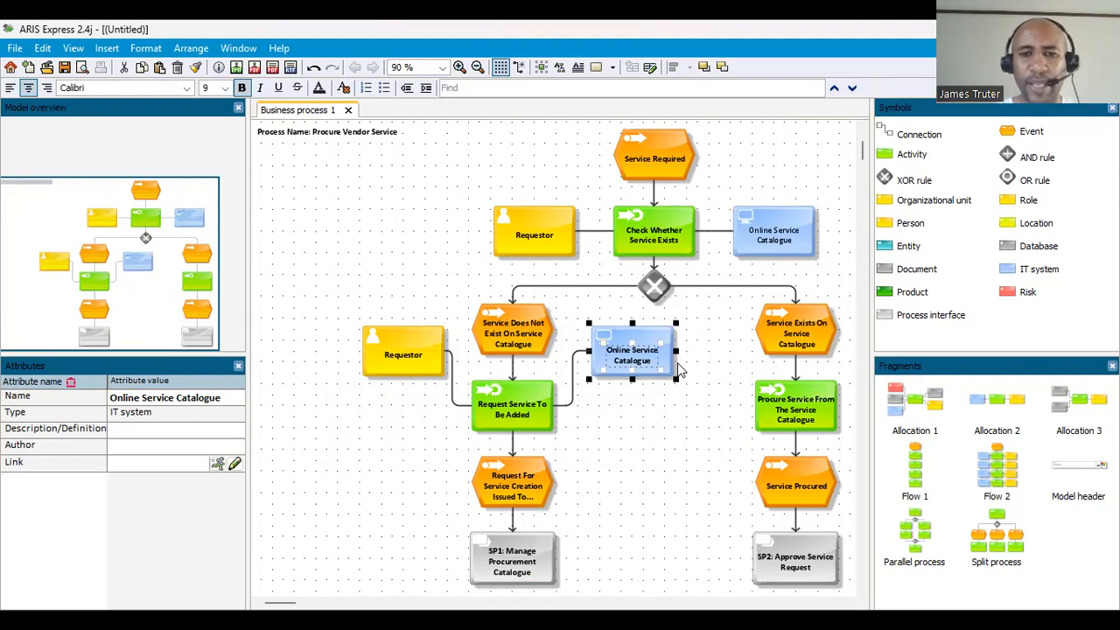
pyautogui.click(782, 51)
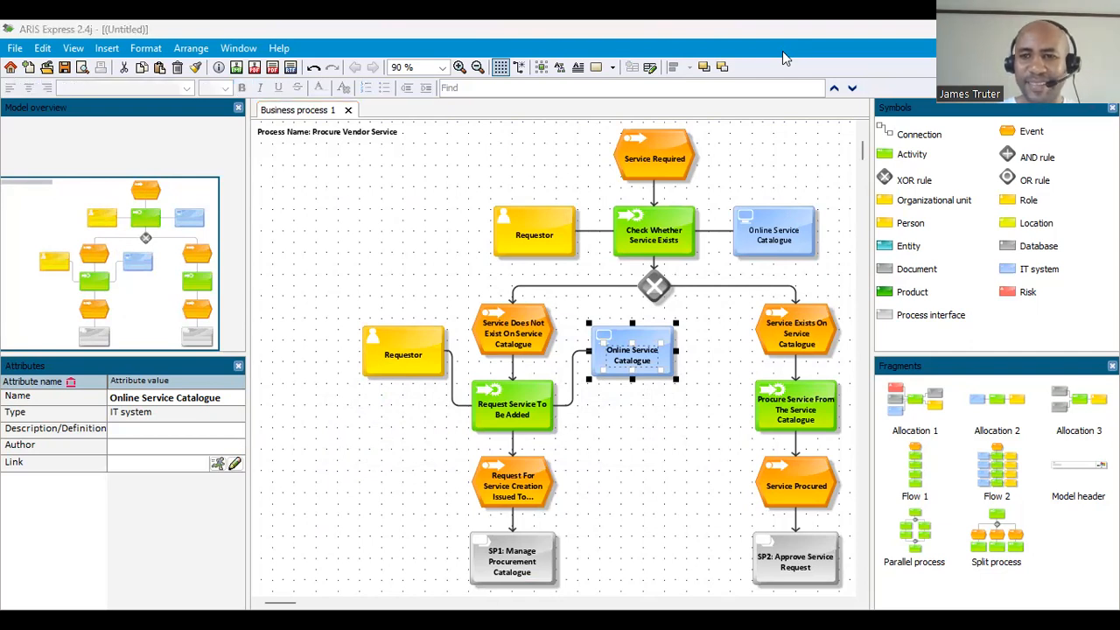